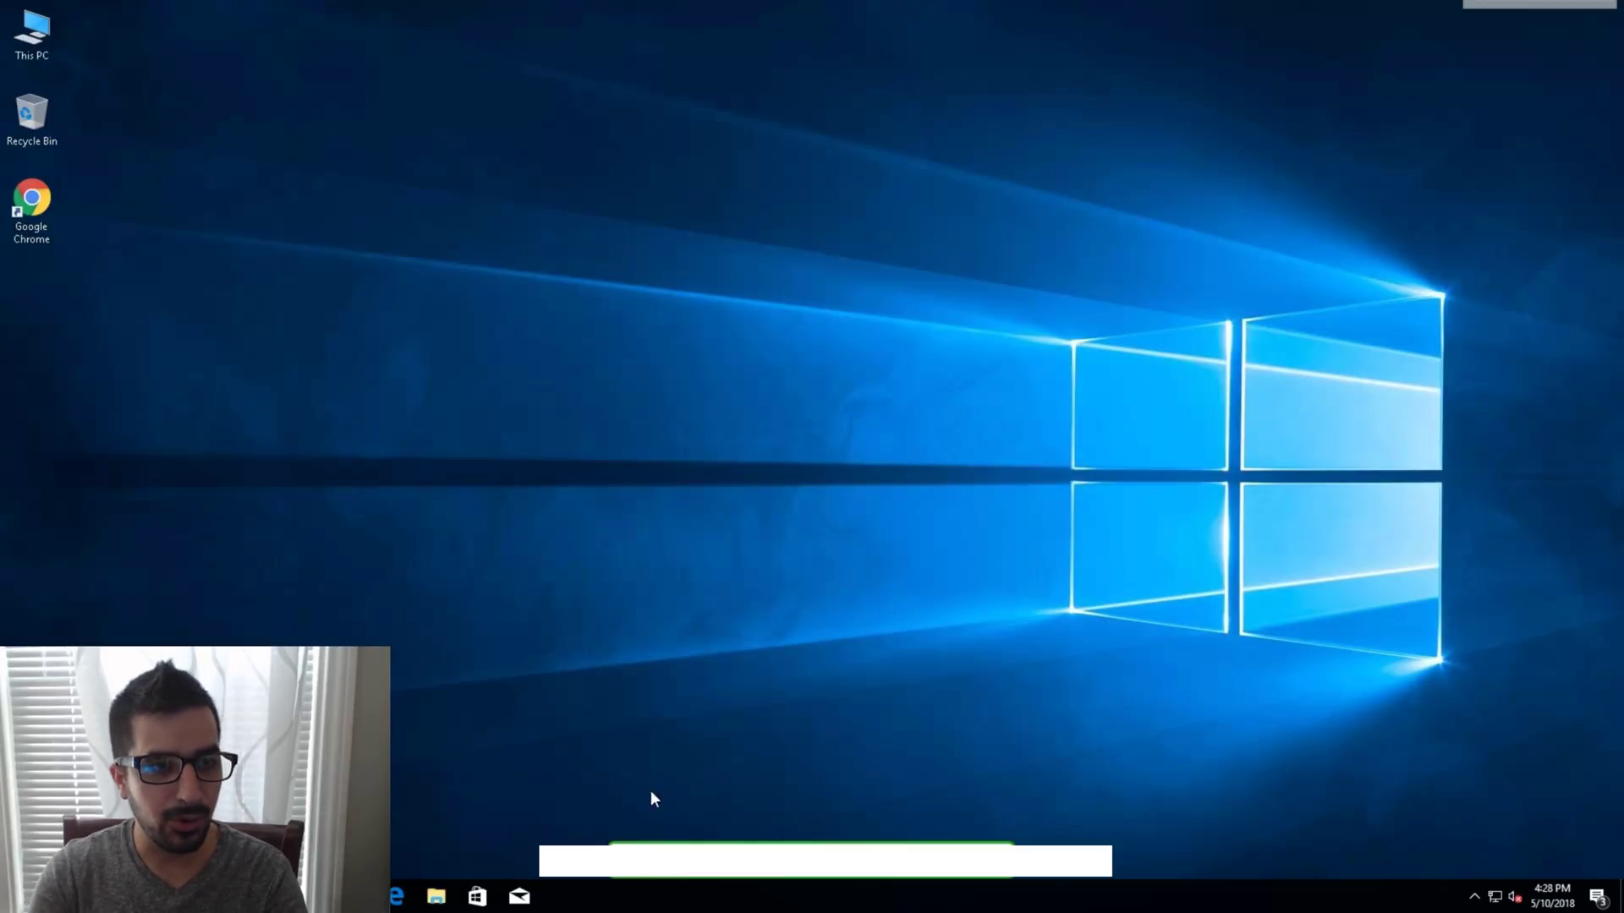
Open the NiceHash website in Google Chrome and download the AMD version of NiceHash Miner for Windows.
double_click(13, 208)
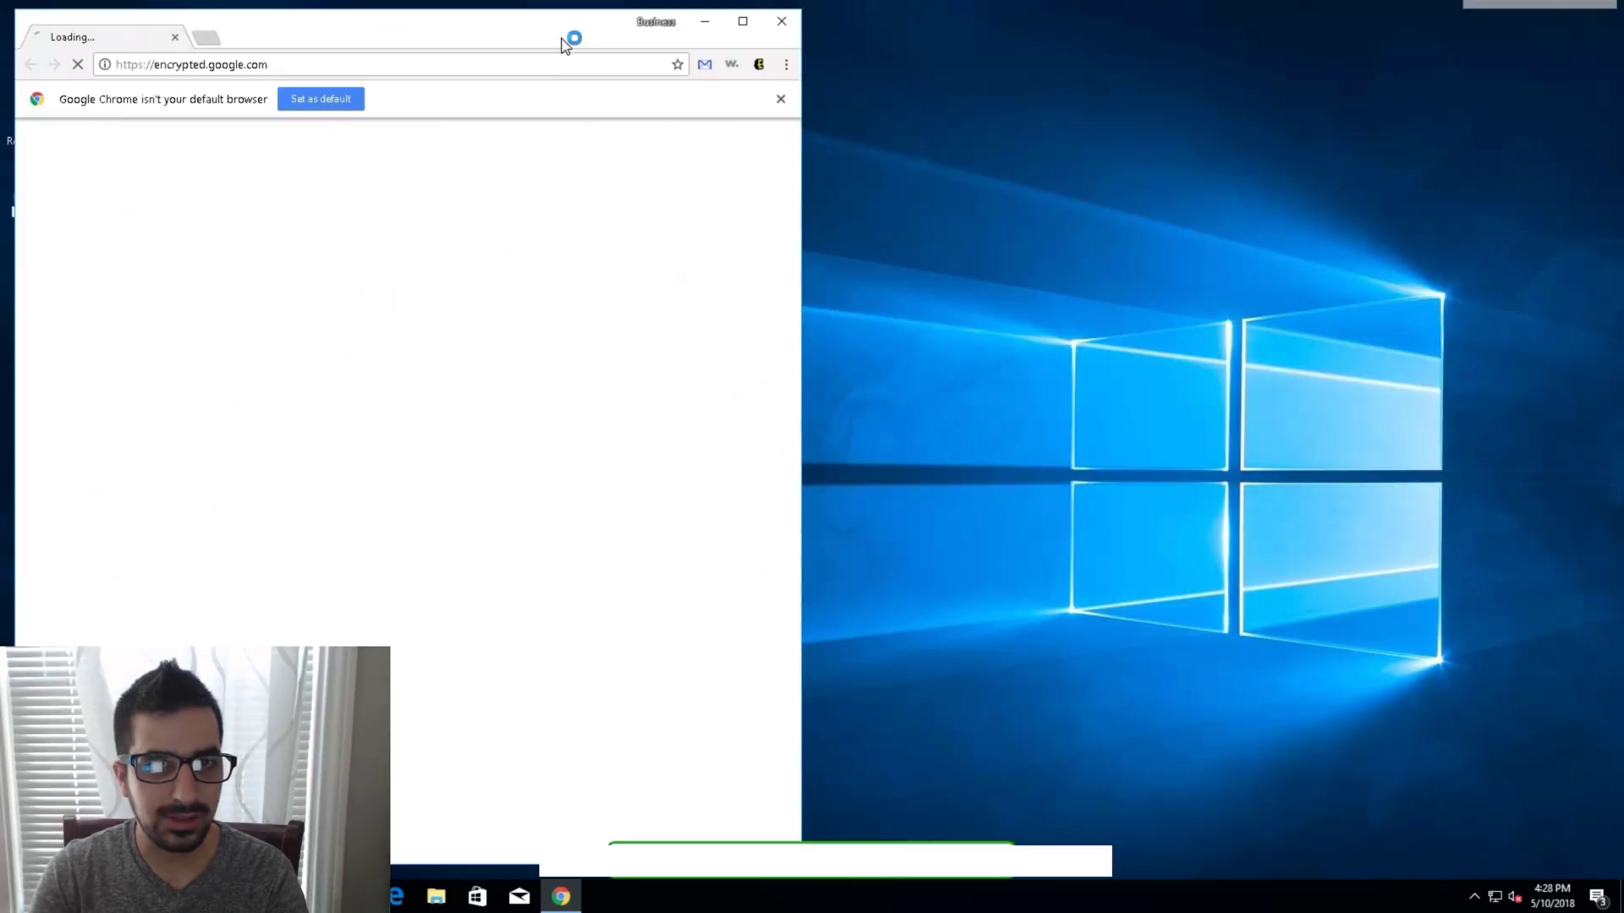
double_click(565, 44)
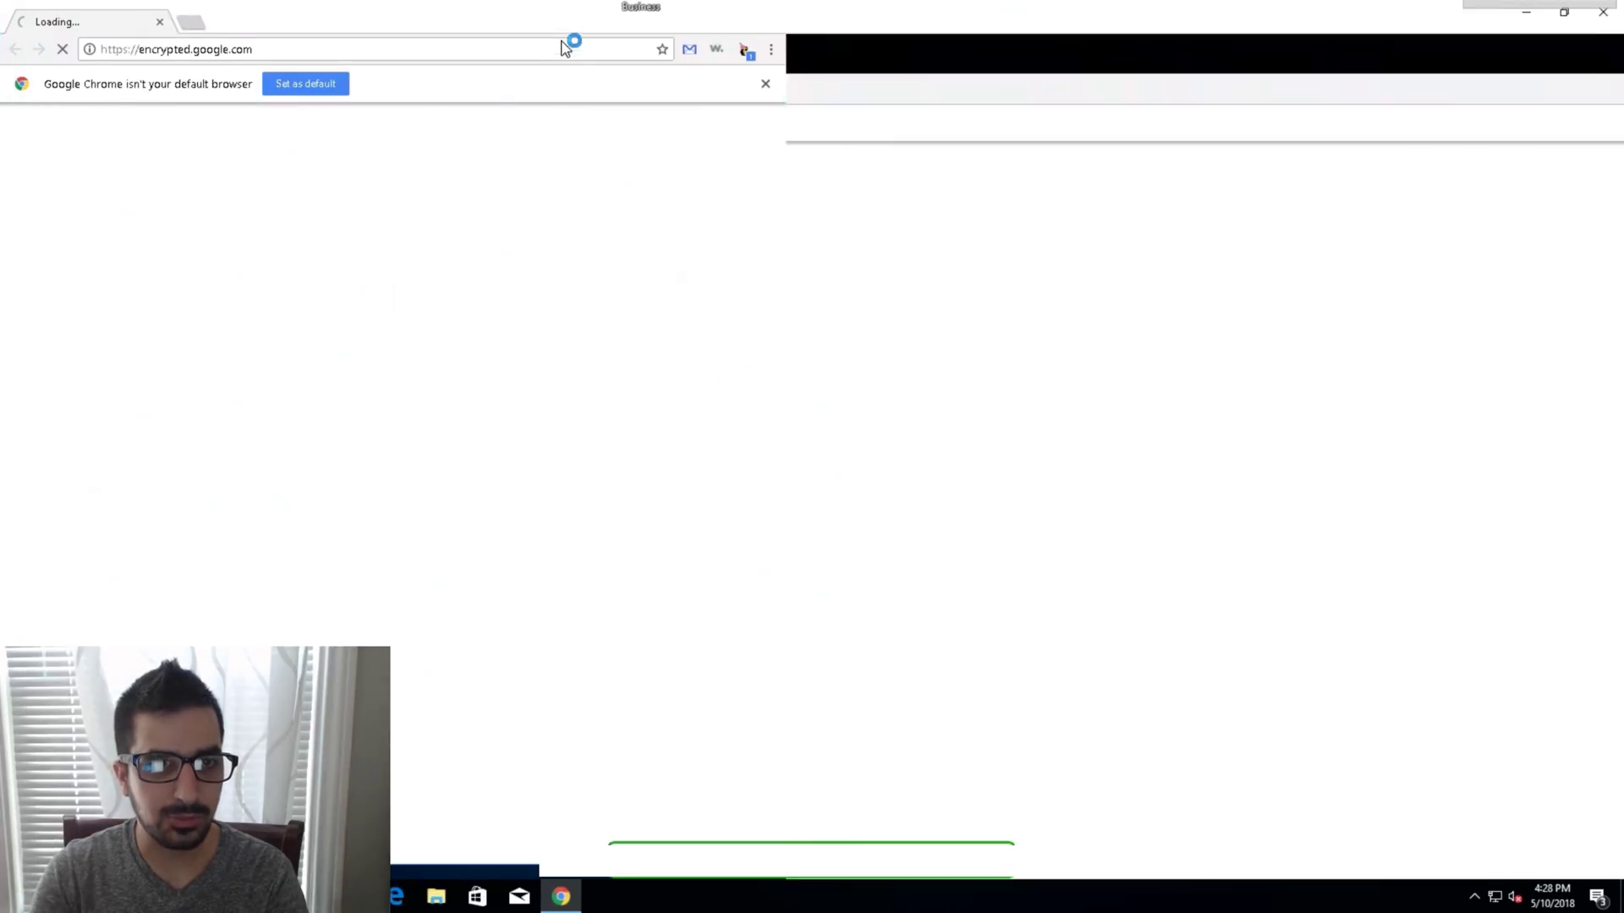
left_click(547, 39)
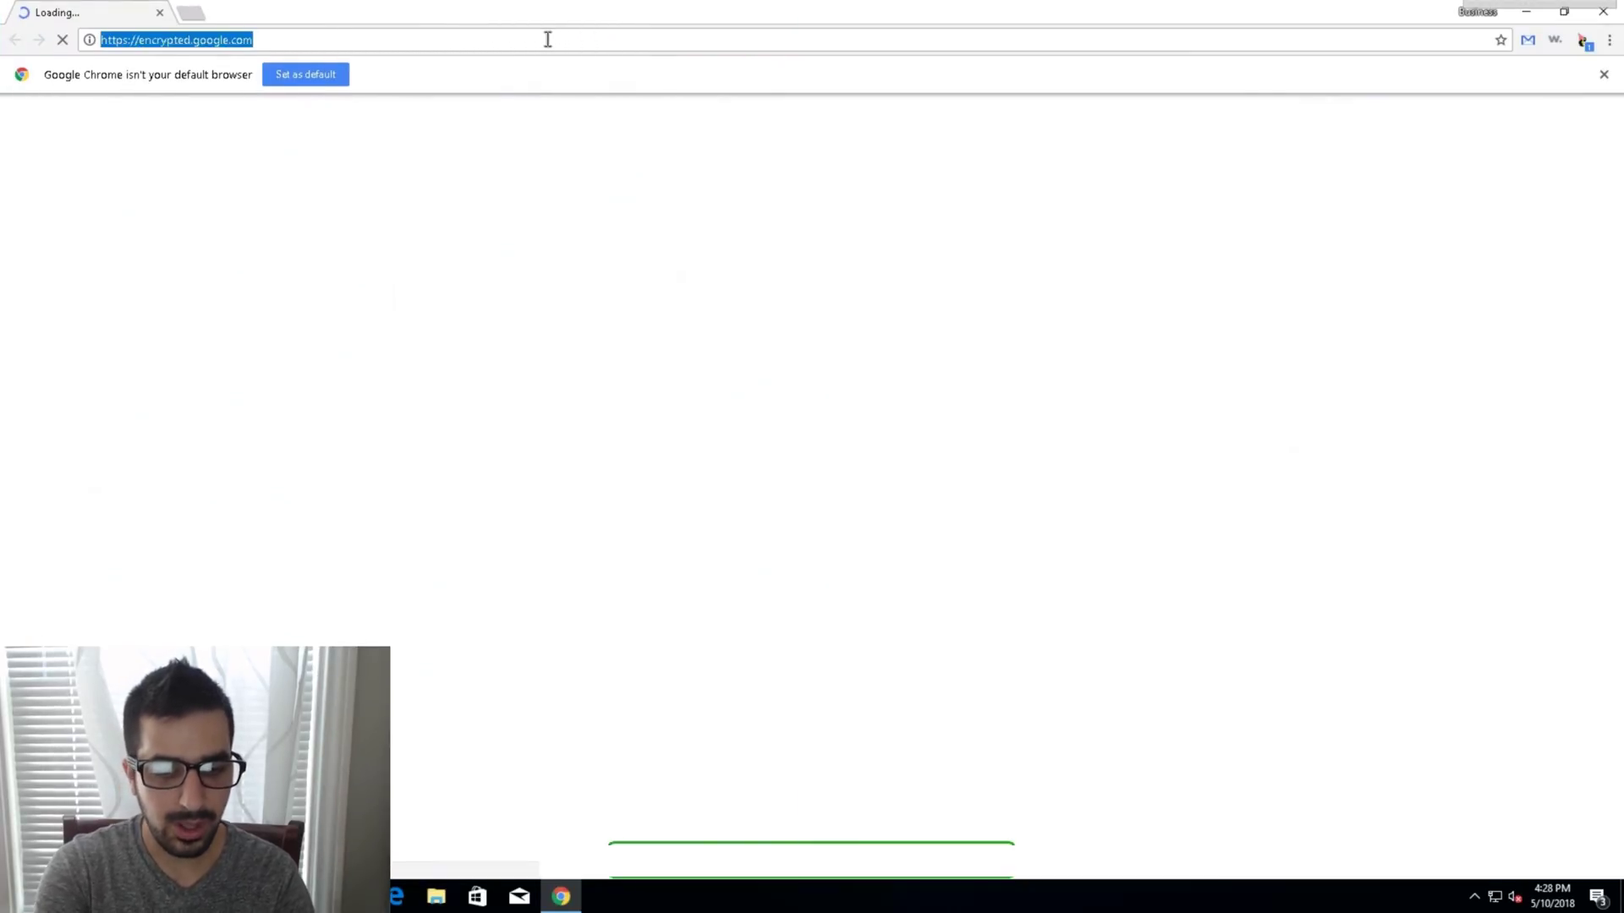
type("nicehash")
key("Return")
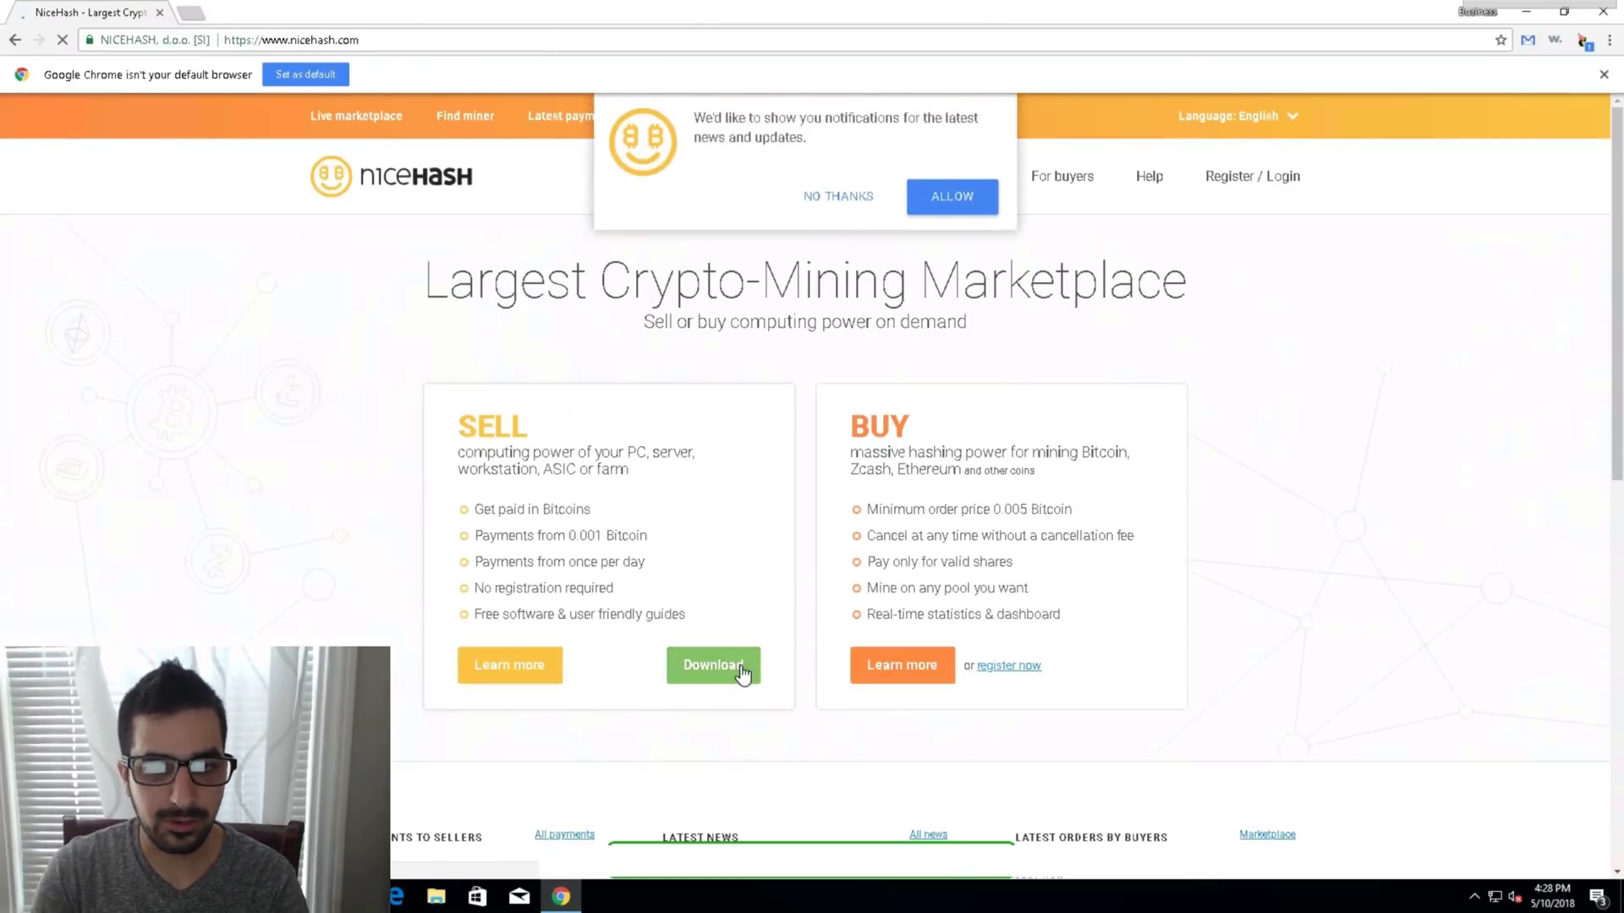
left_click(729, 668)
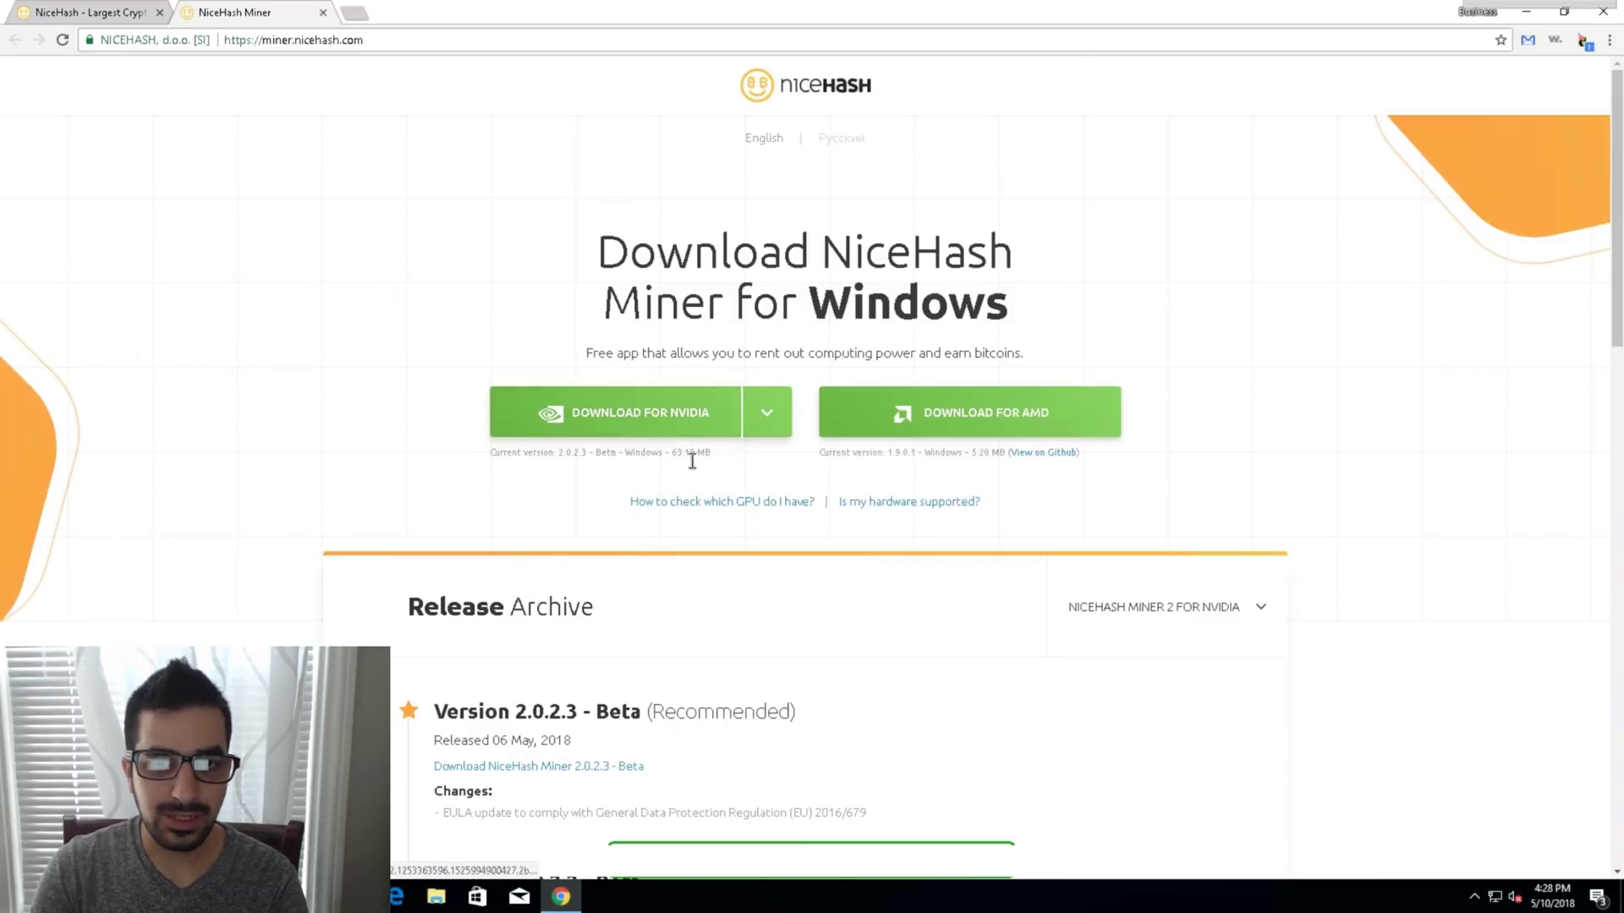
left_click(1006, 417)
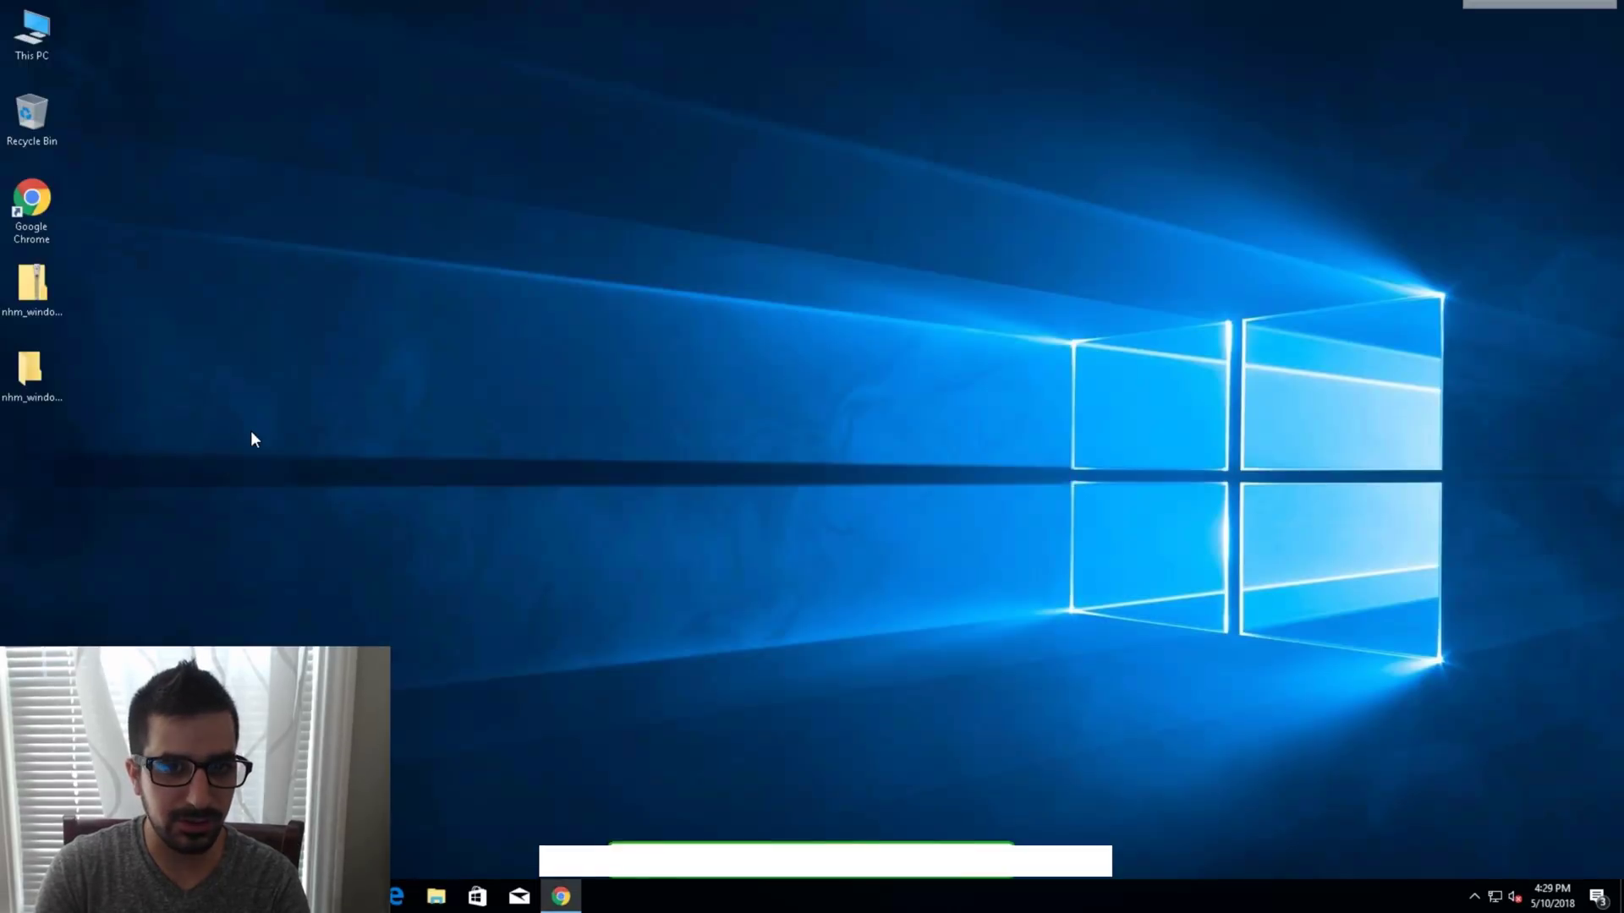
Run NiceHashMinerLegacy from the extracted nhm_windows_1.9.0.1 folder, allowing it past the SmartScreen prompt.
scroll(832, 526, "down", 2)
scroll(833, 526, "down", 2)
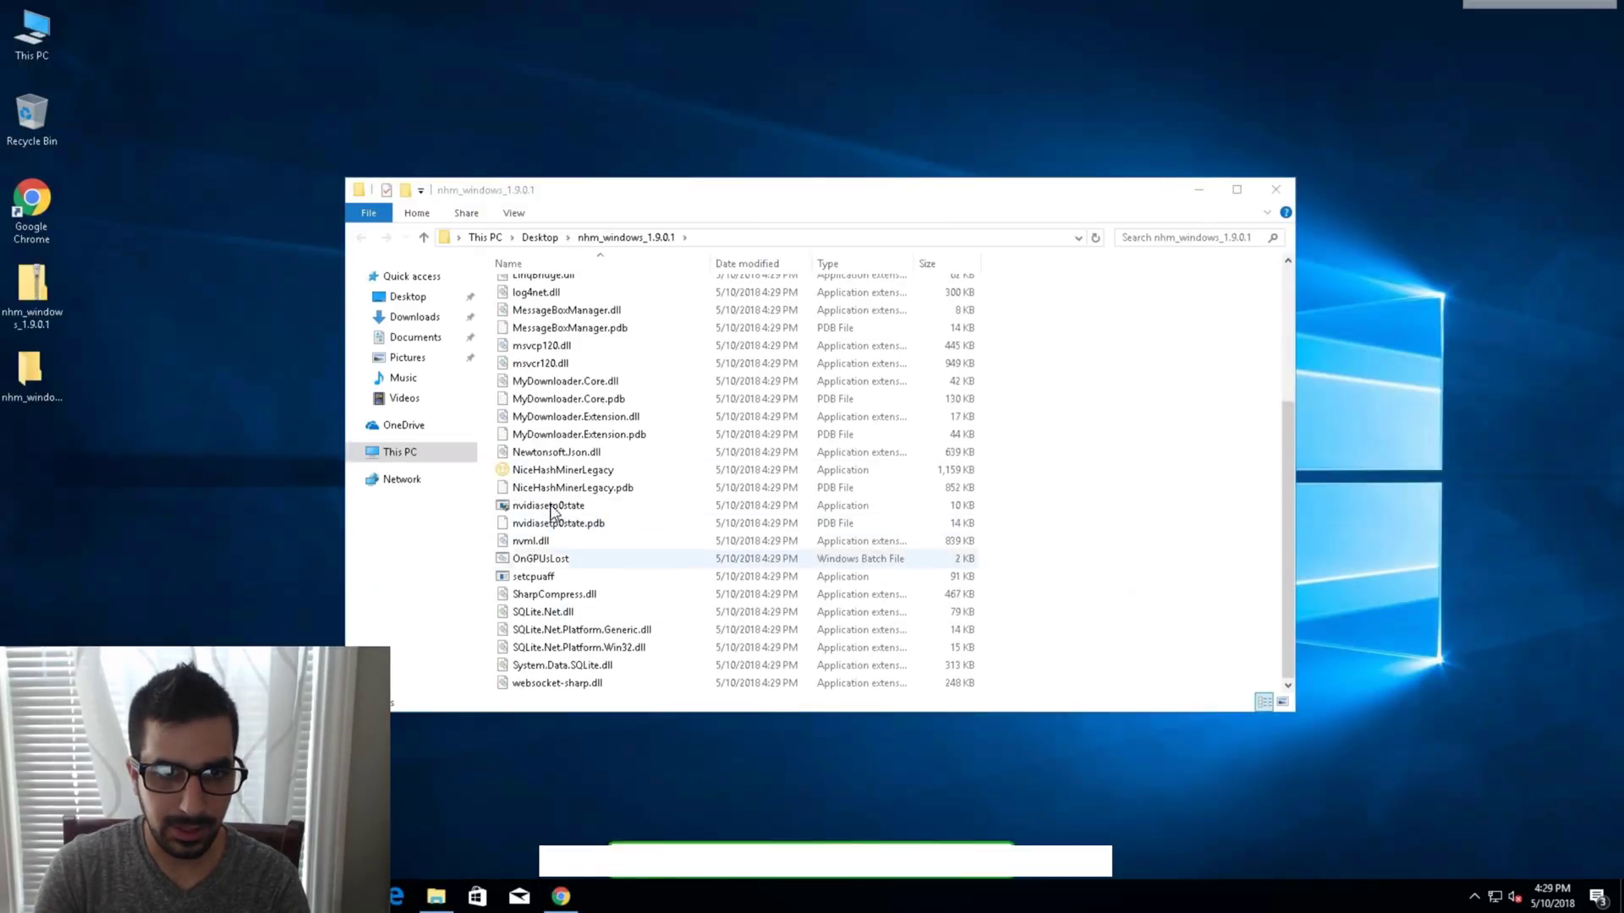
double_click(927, 474)
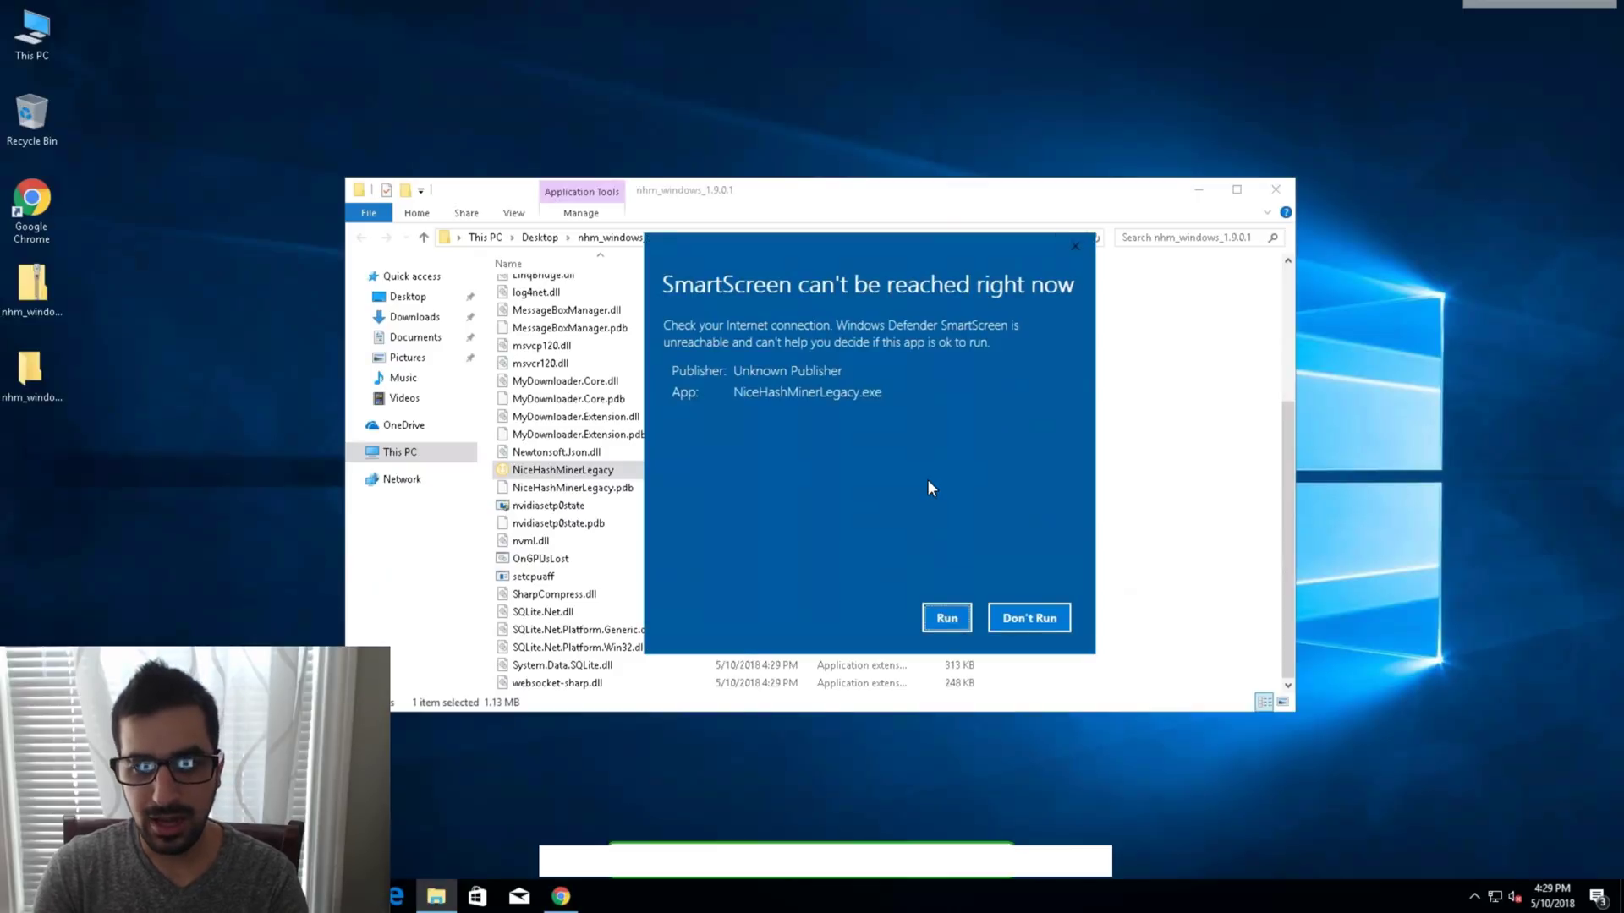
left_click(942, 624)
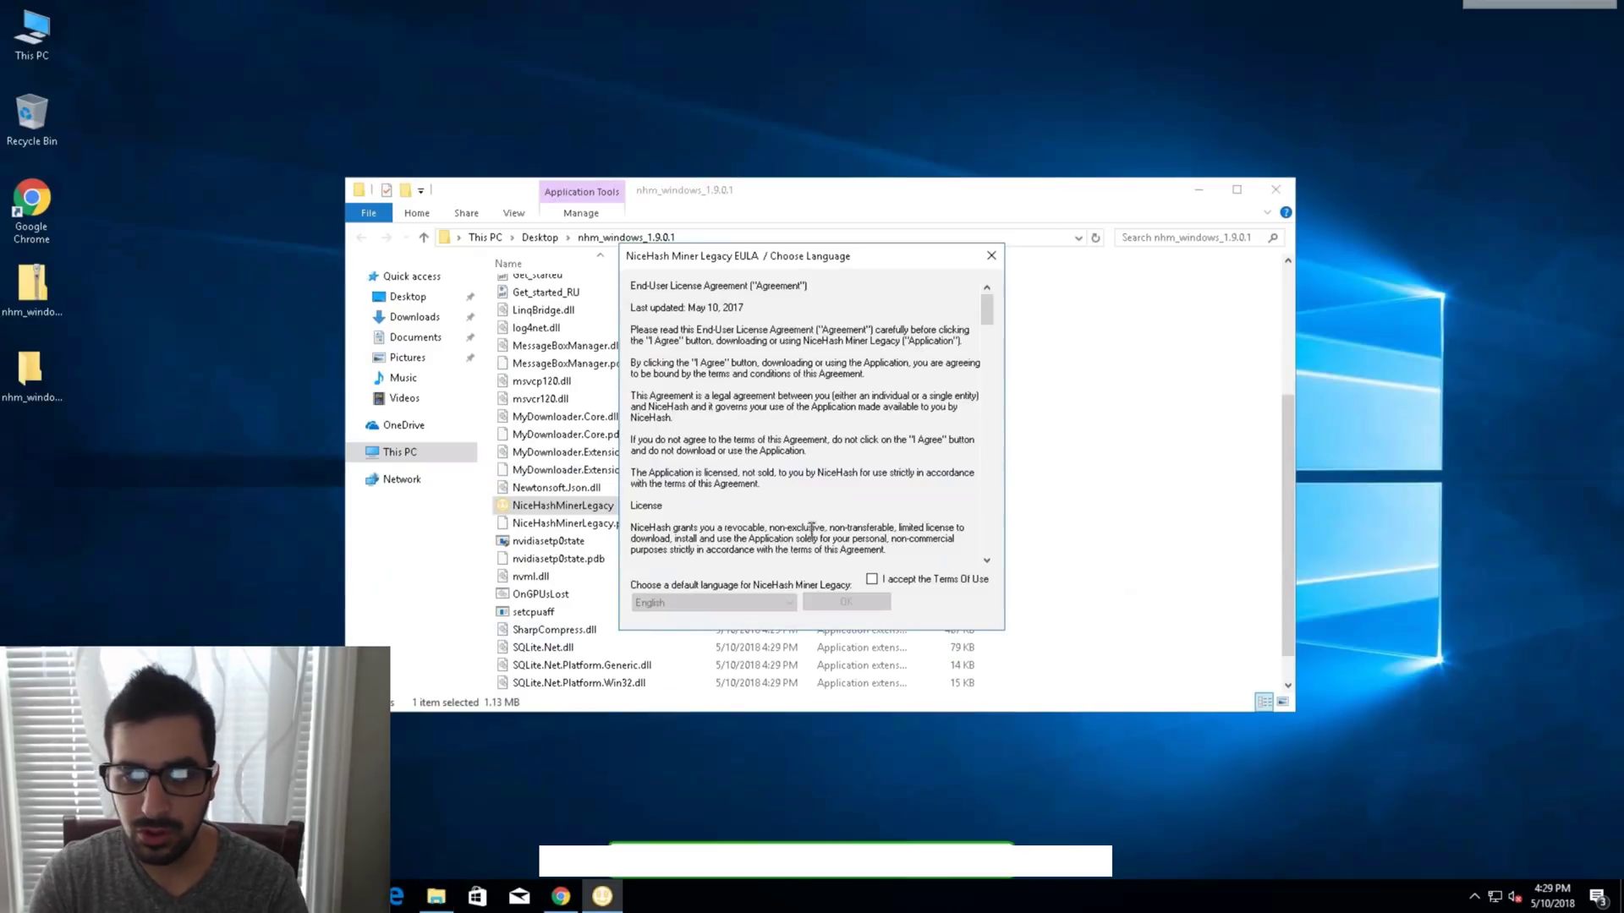
Accept the NiceHash Miner Legacy terms of use with English as the language and dismiss the startup warnings.
left_click(886, 581)
left_click(846, 601)
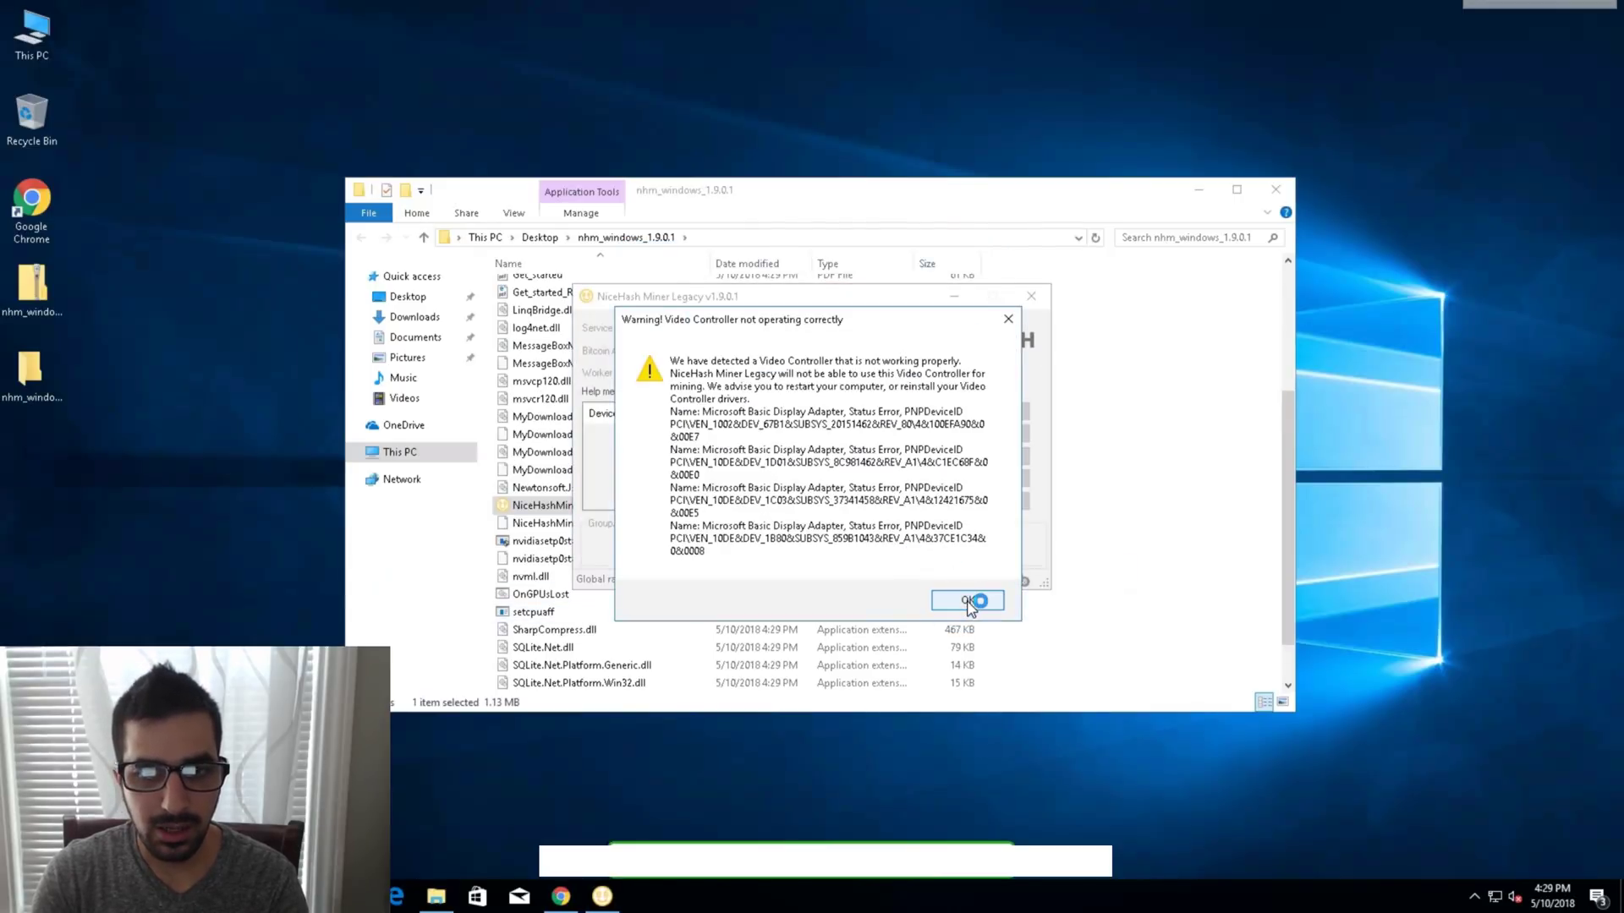
left_click(969, 602)
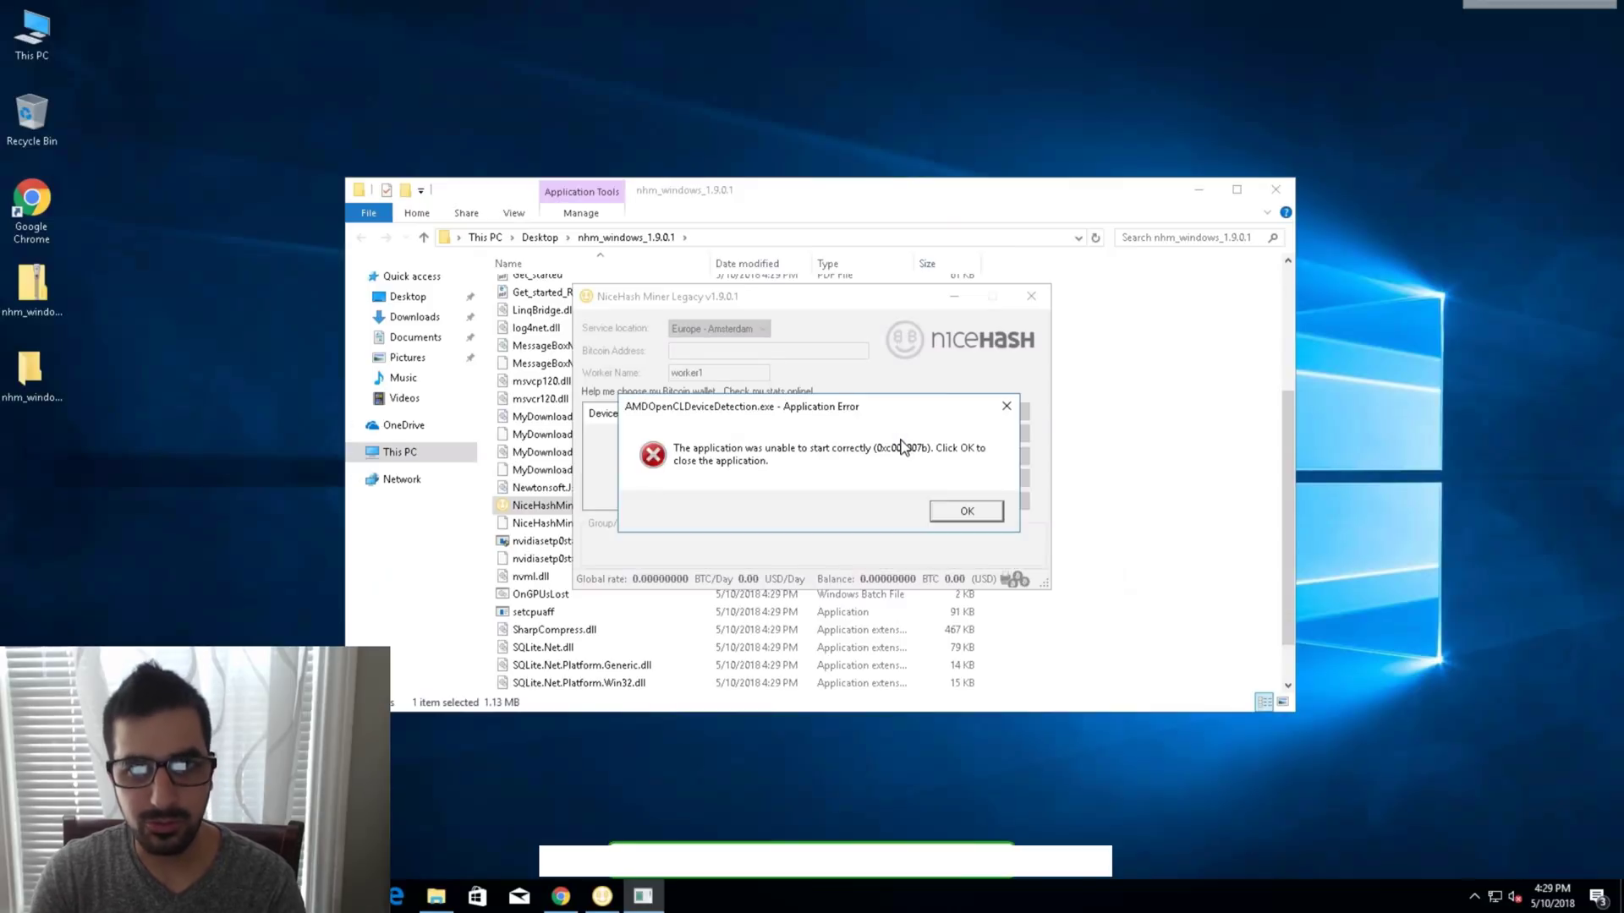
left_click(969, 509)
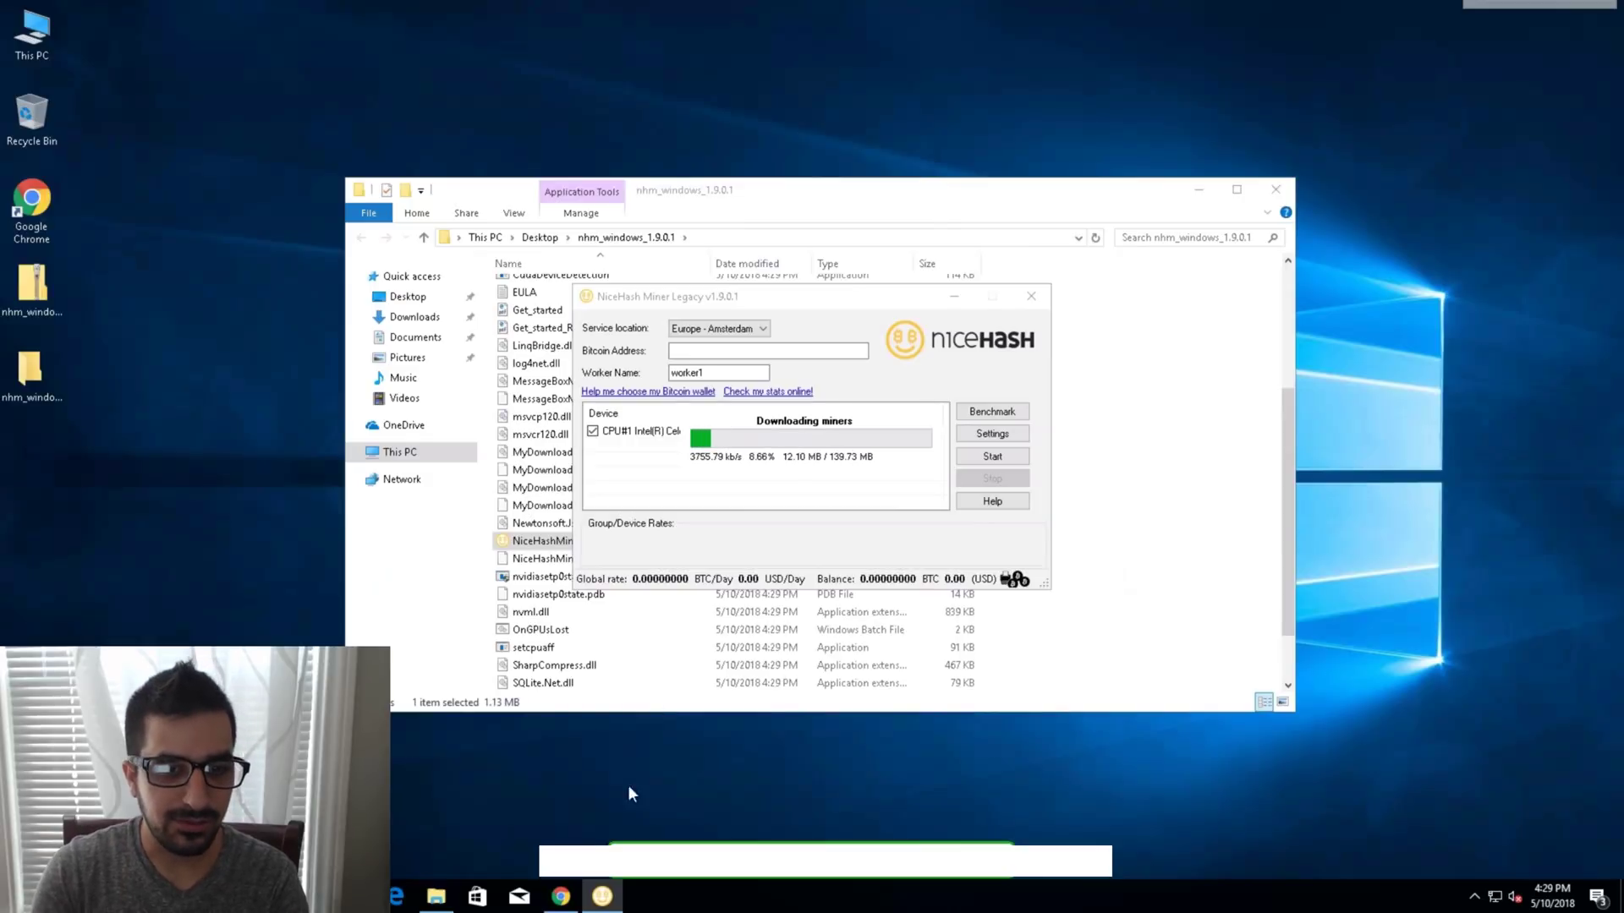
Switch to Chrome and search for nvidia in a new tab.
left_click(561, 897)
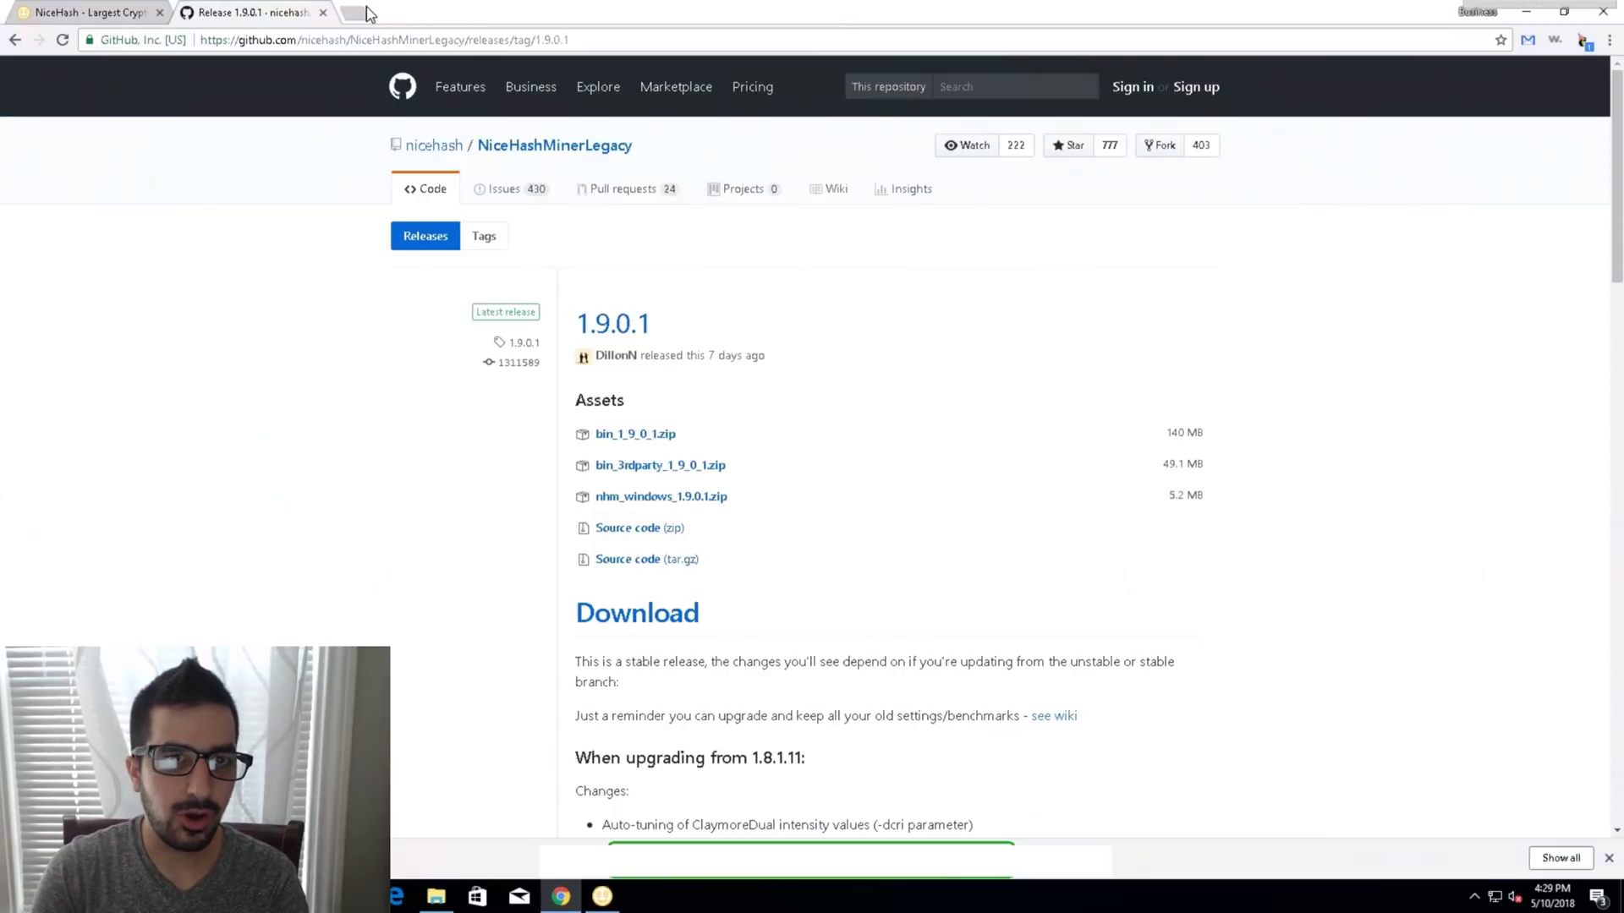
left_click(374, 14)
type("nviaid")
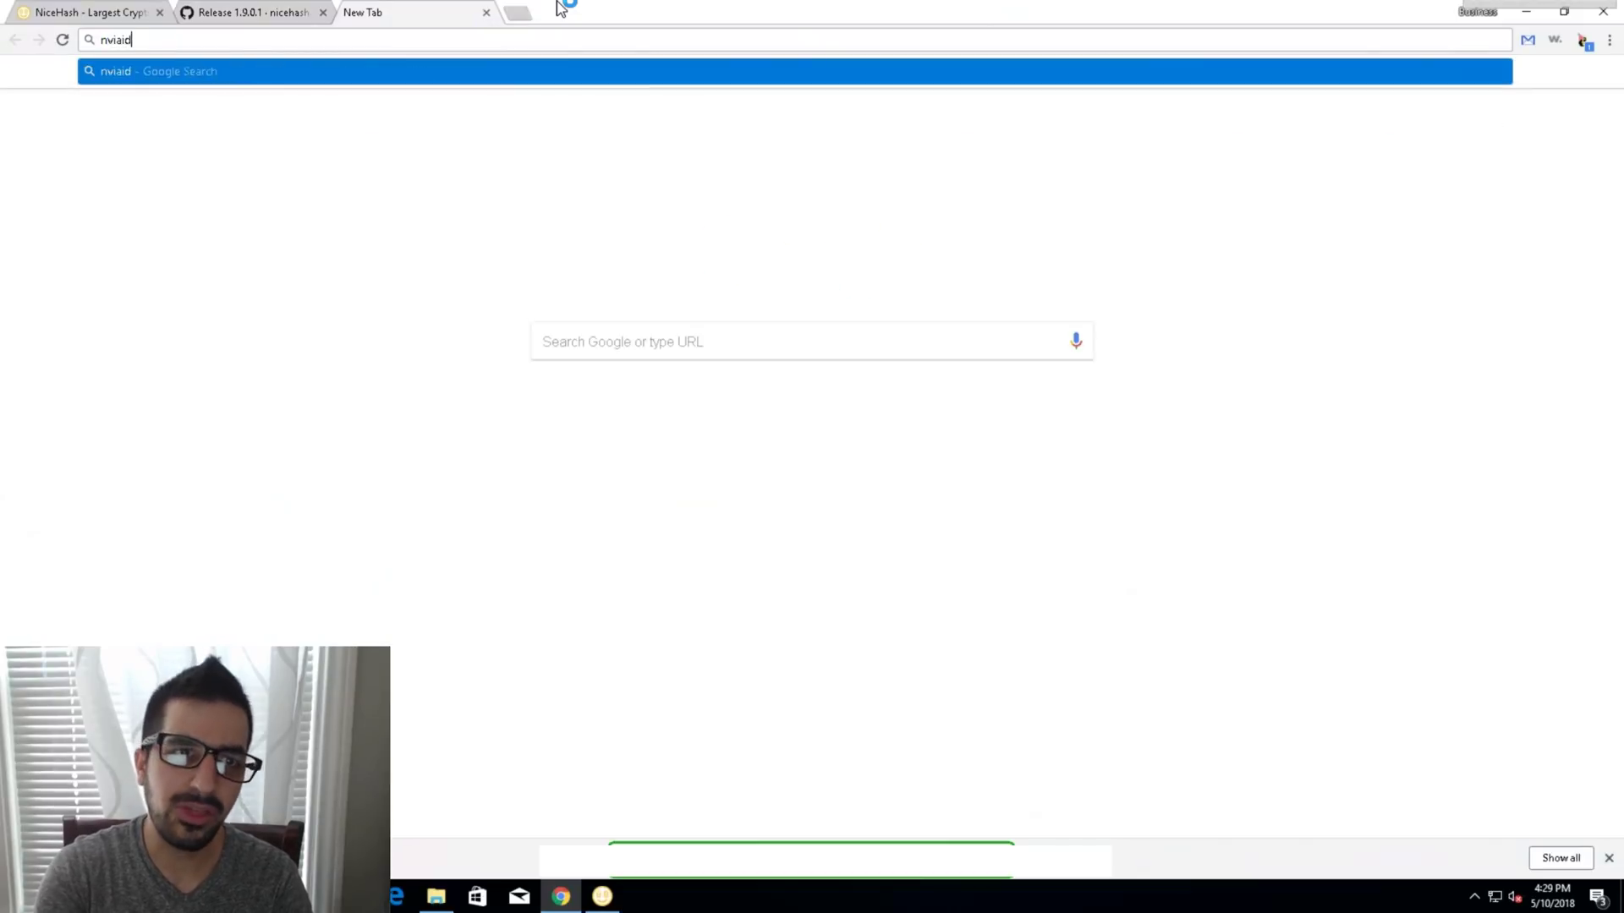
key("ctrl+a")
key("BackSpace")
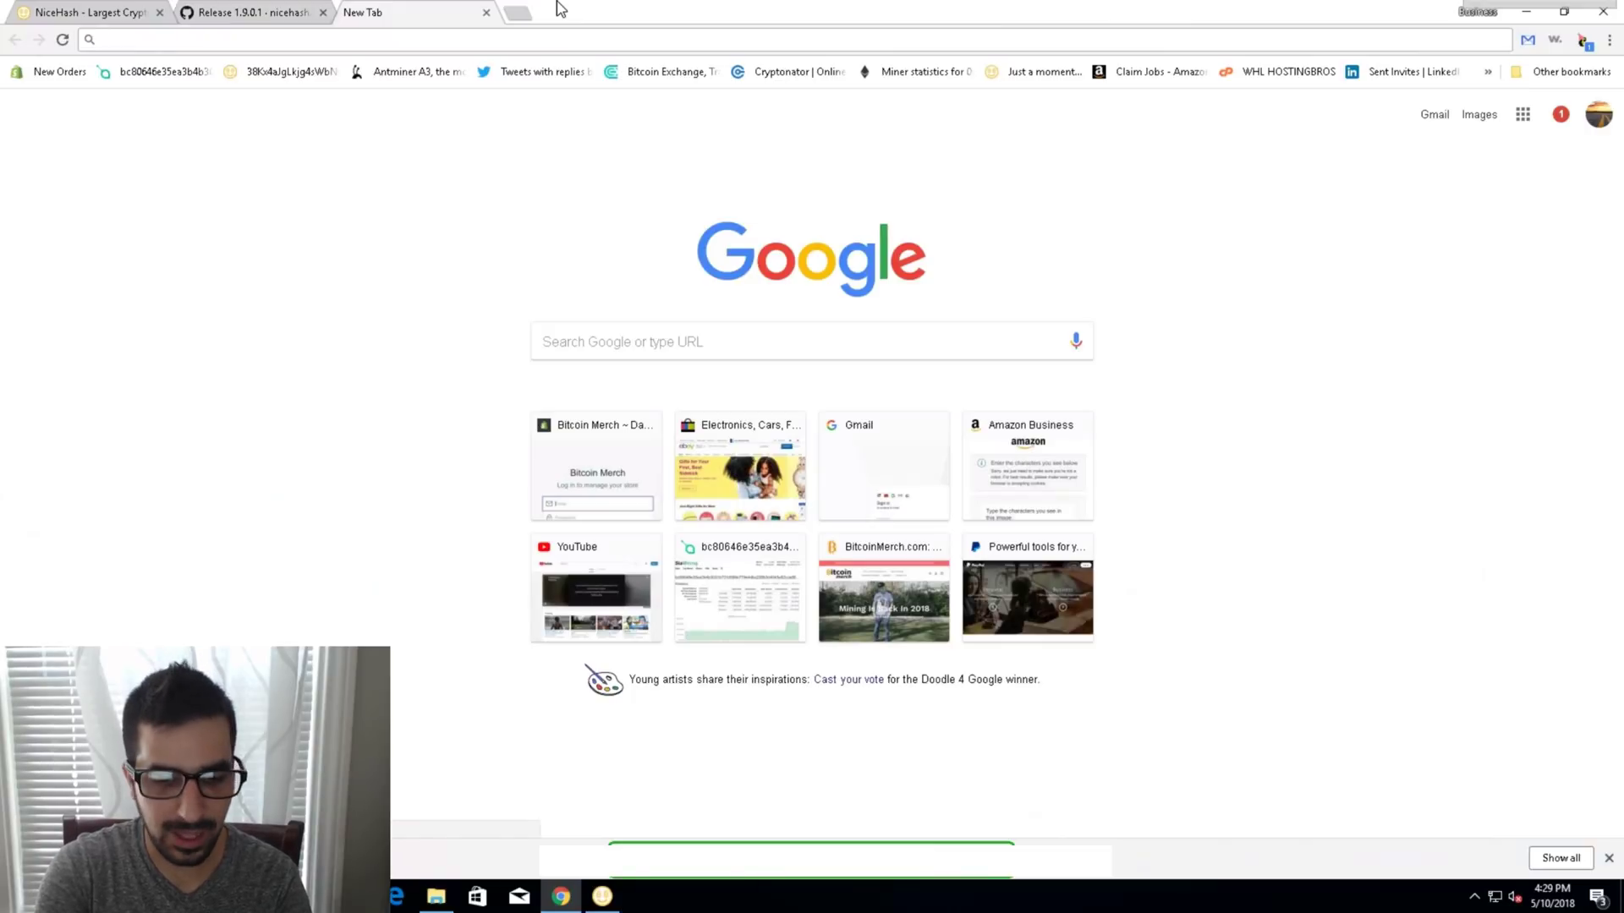
type("nvidia")
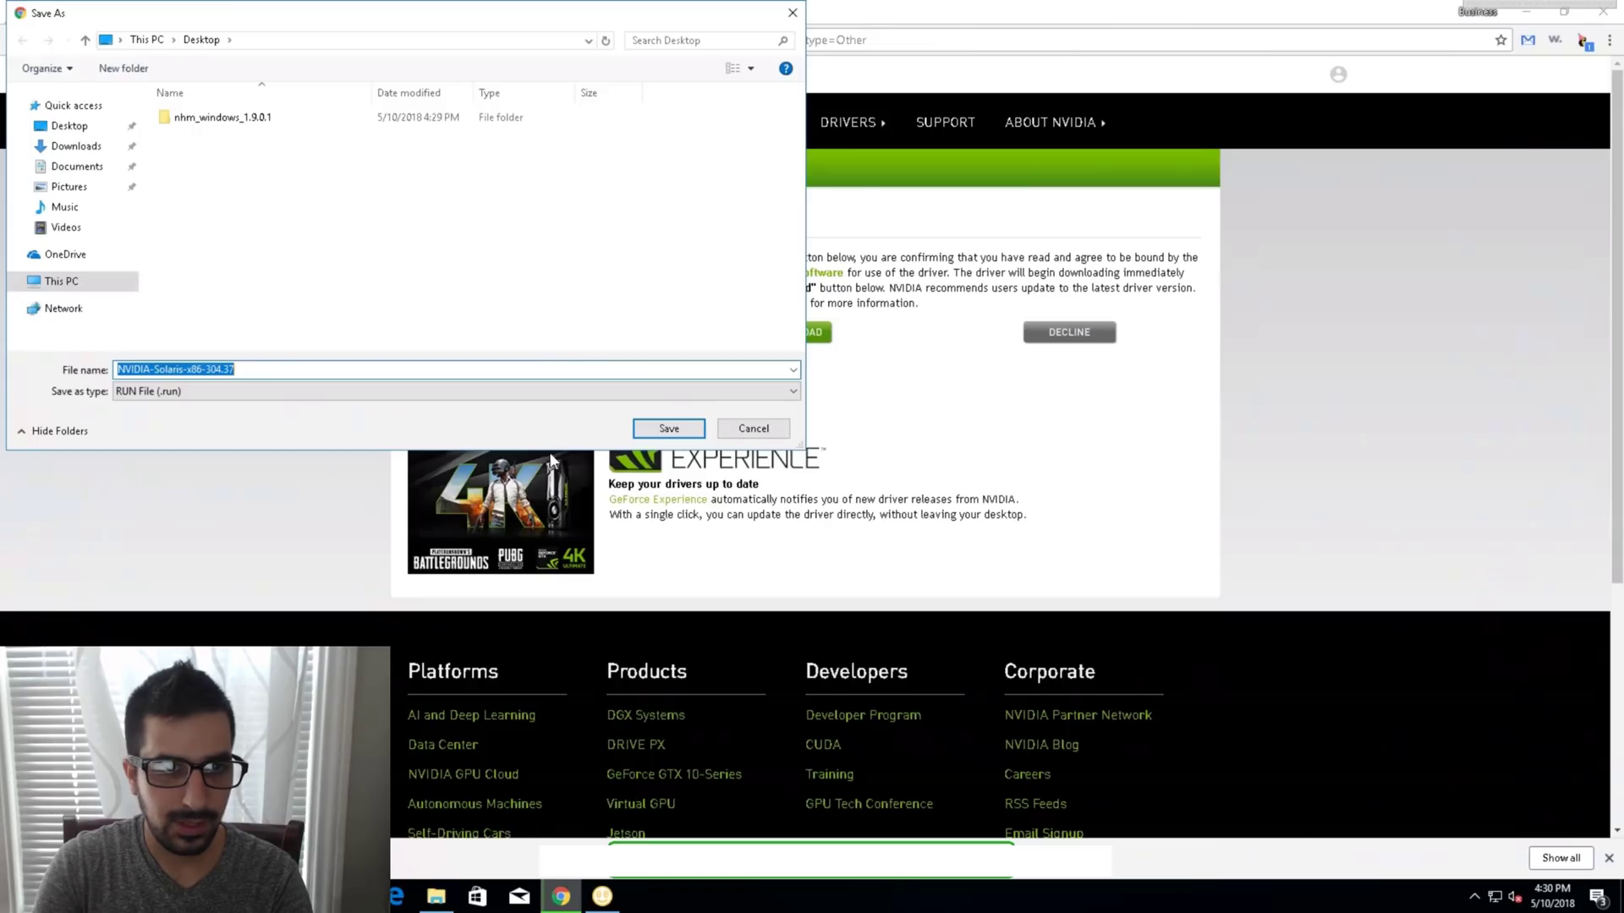
Save the NVIDIA-Solaris-x86-304.37 driver file to the Desktop.
left_click(69, 125)
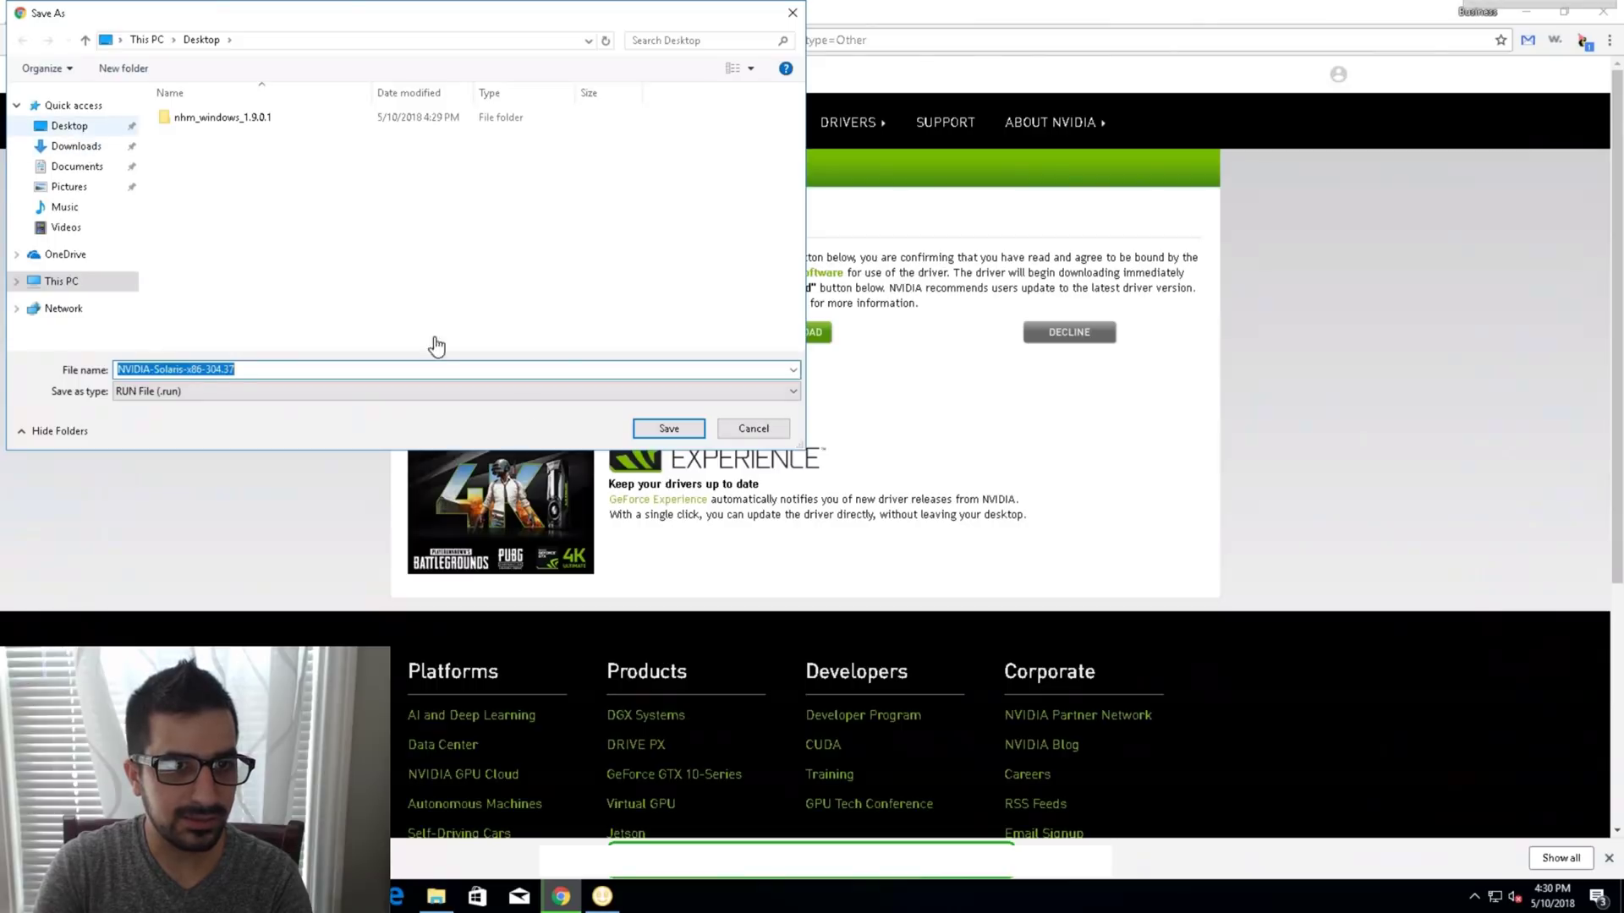
left_click(646, 433)
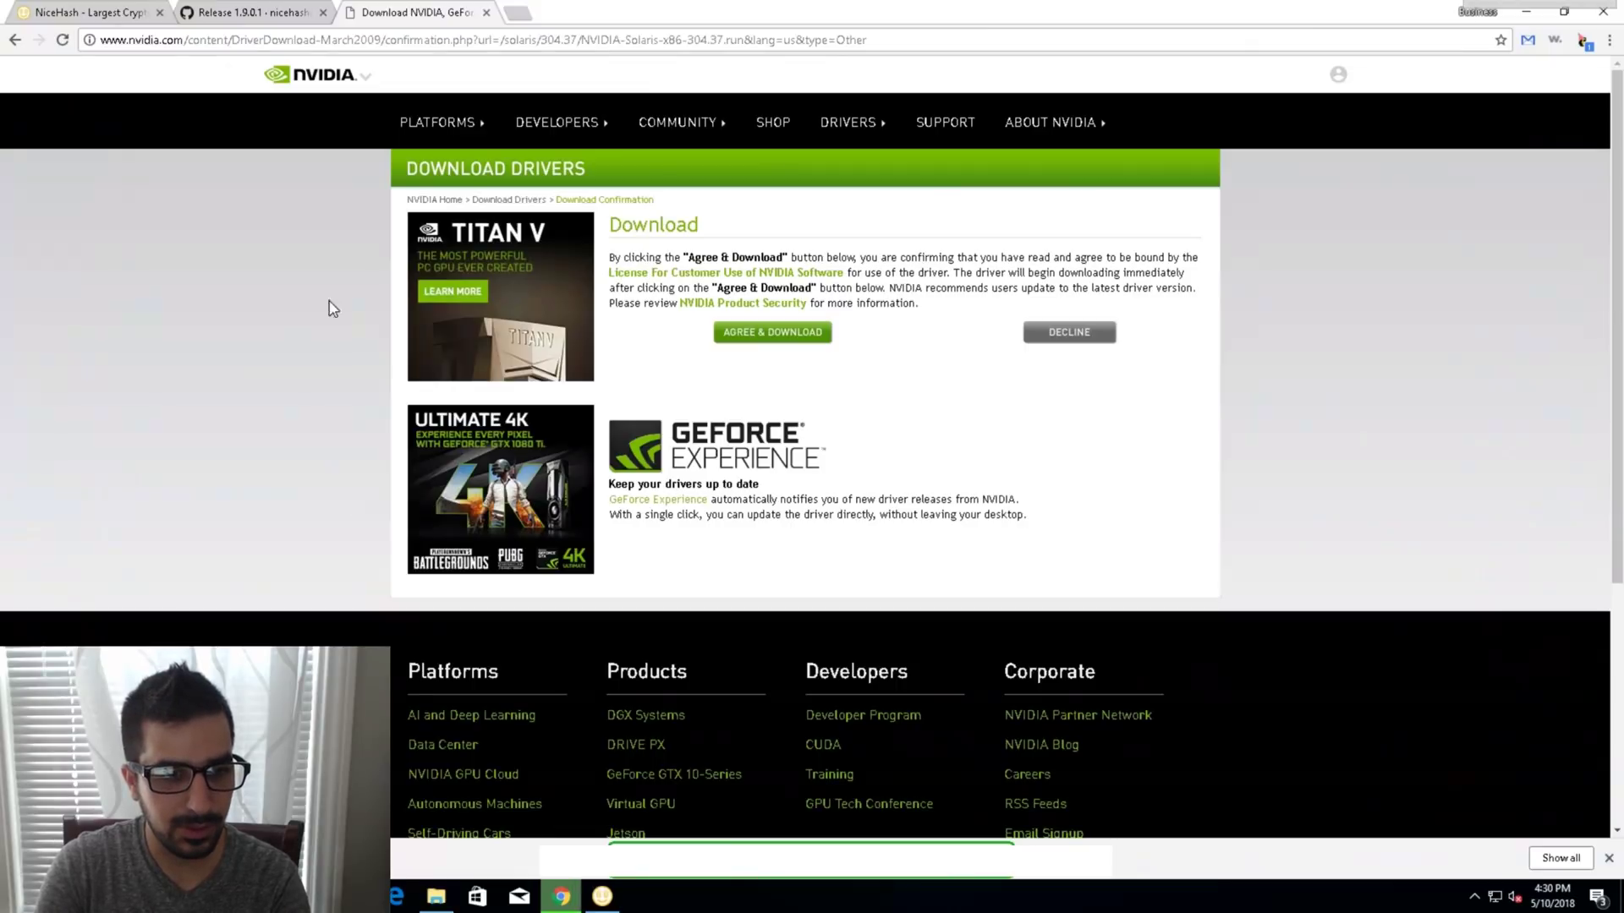
Search the web for amd drivers and open the AMD Driver Autodetect result.
left_click(738, 44)
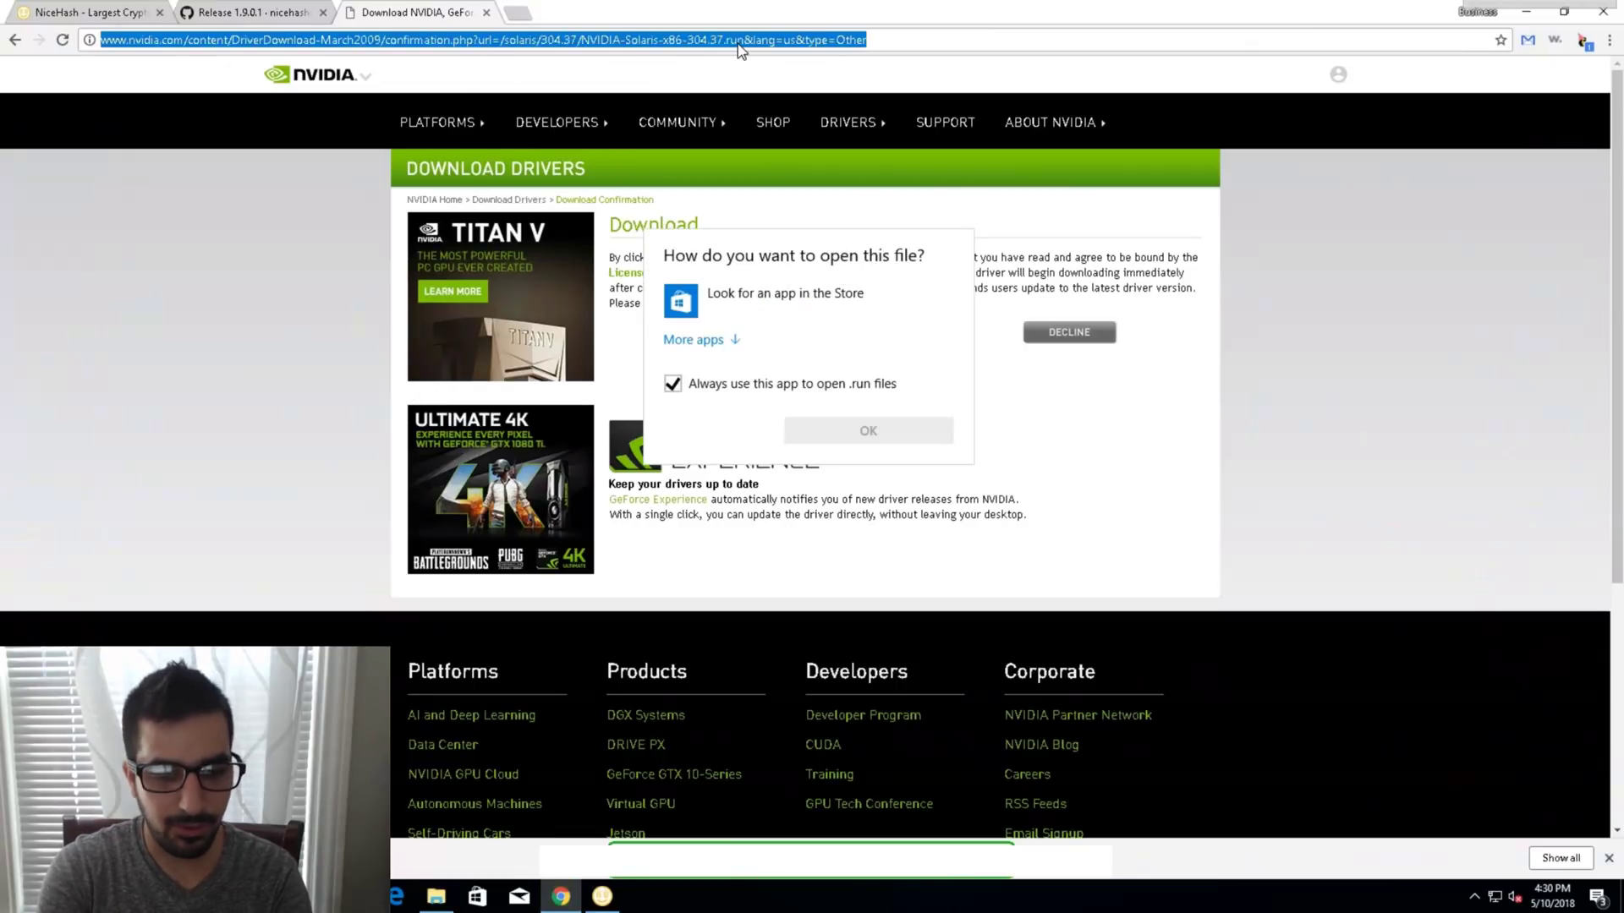
type("amd dri")
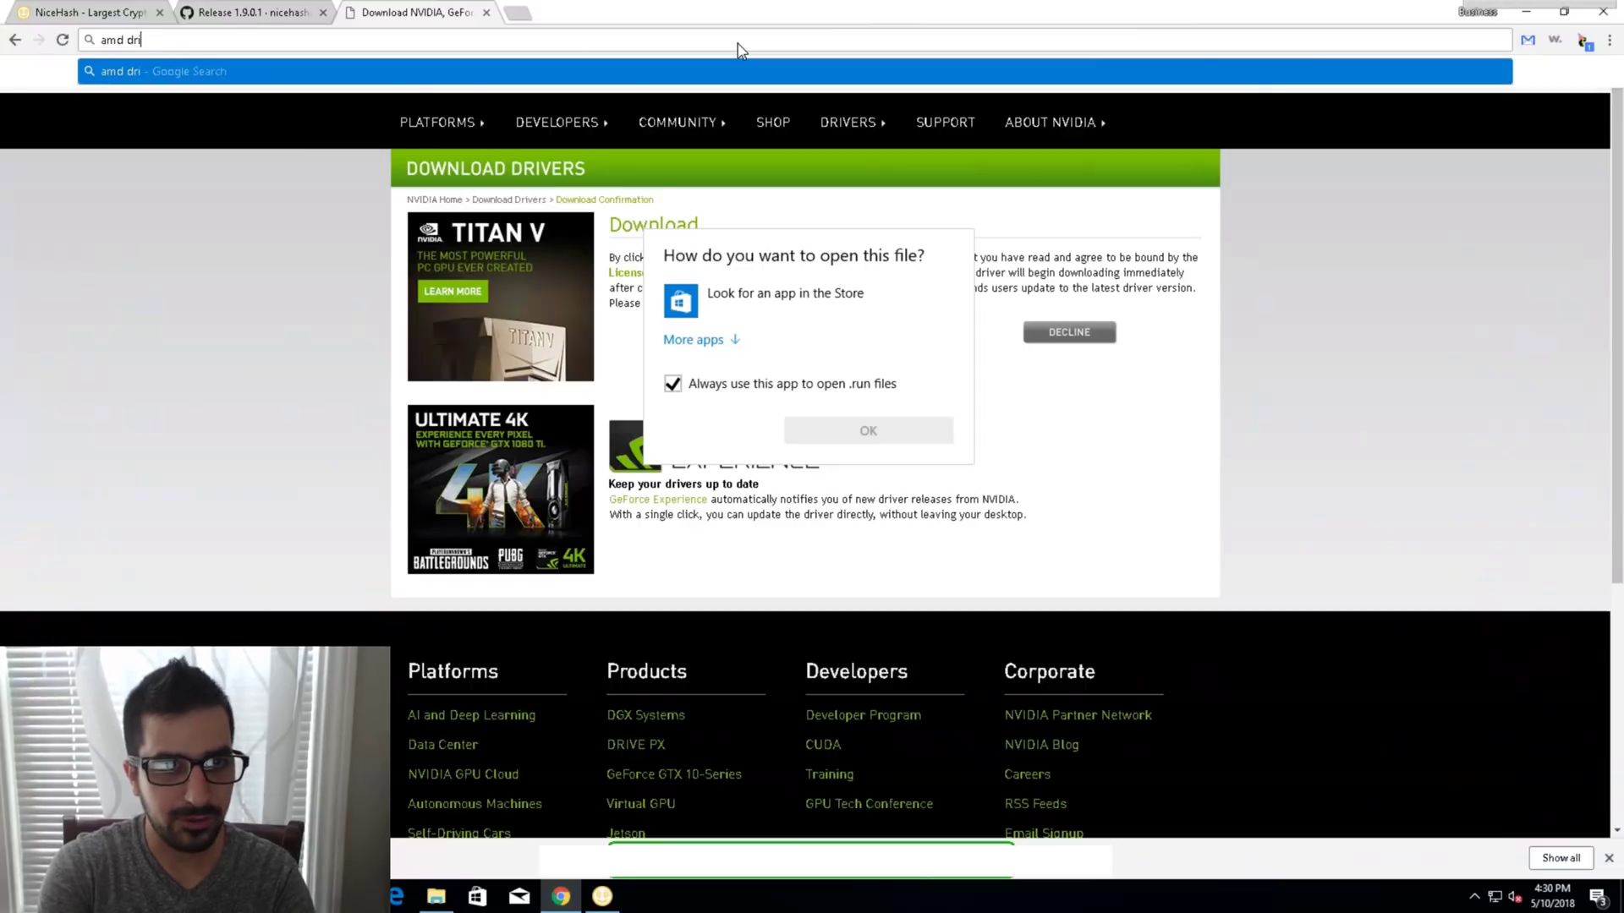
type("vers")
key("Return")
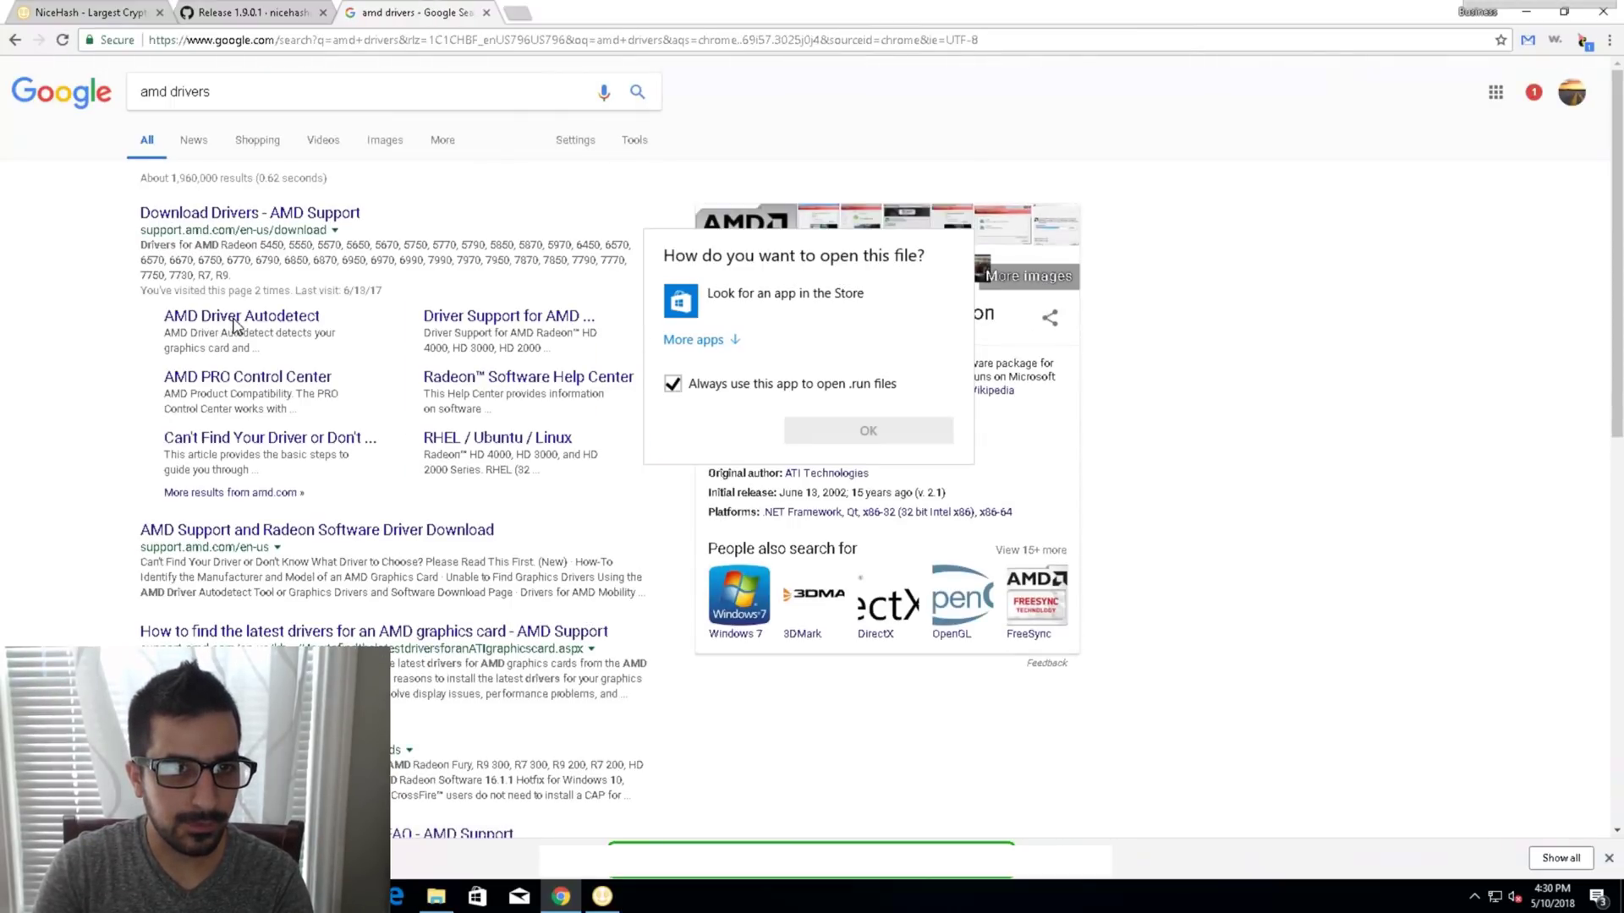
left_click(235, 325)
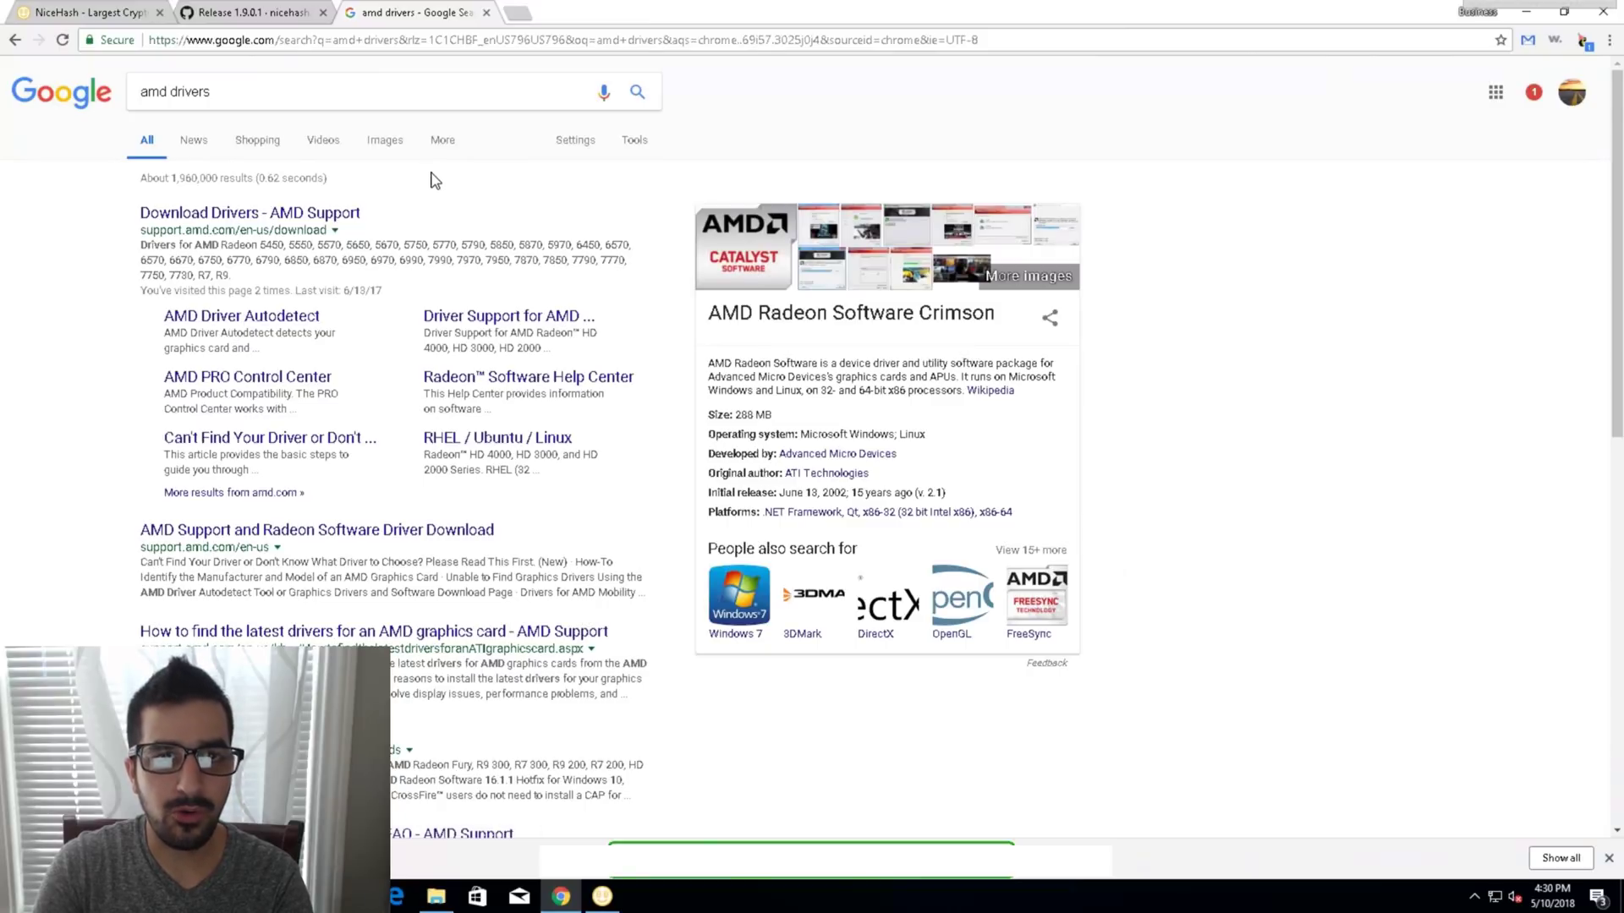
left_click(267, 320)
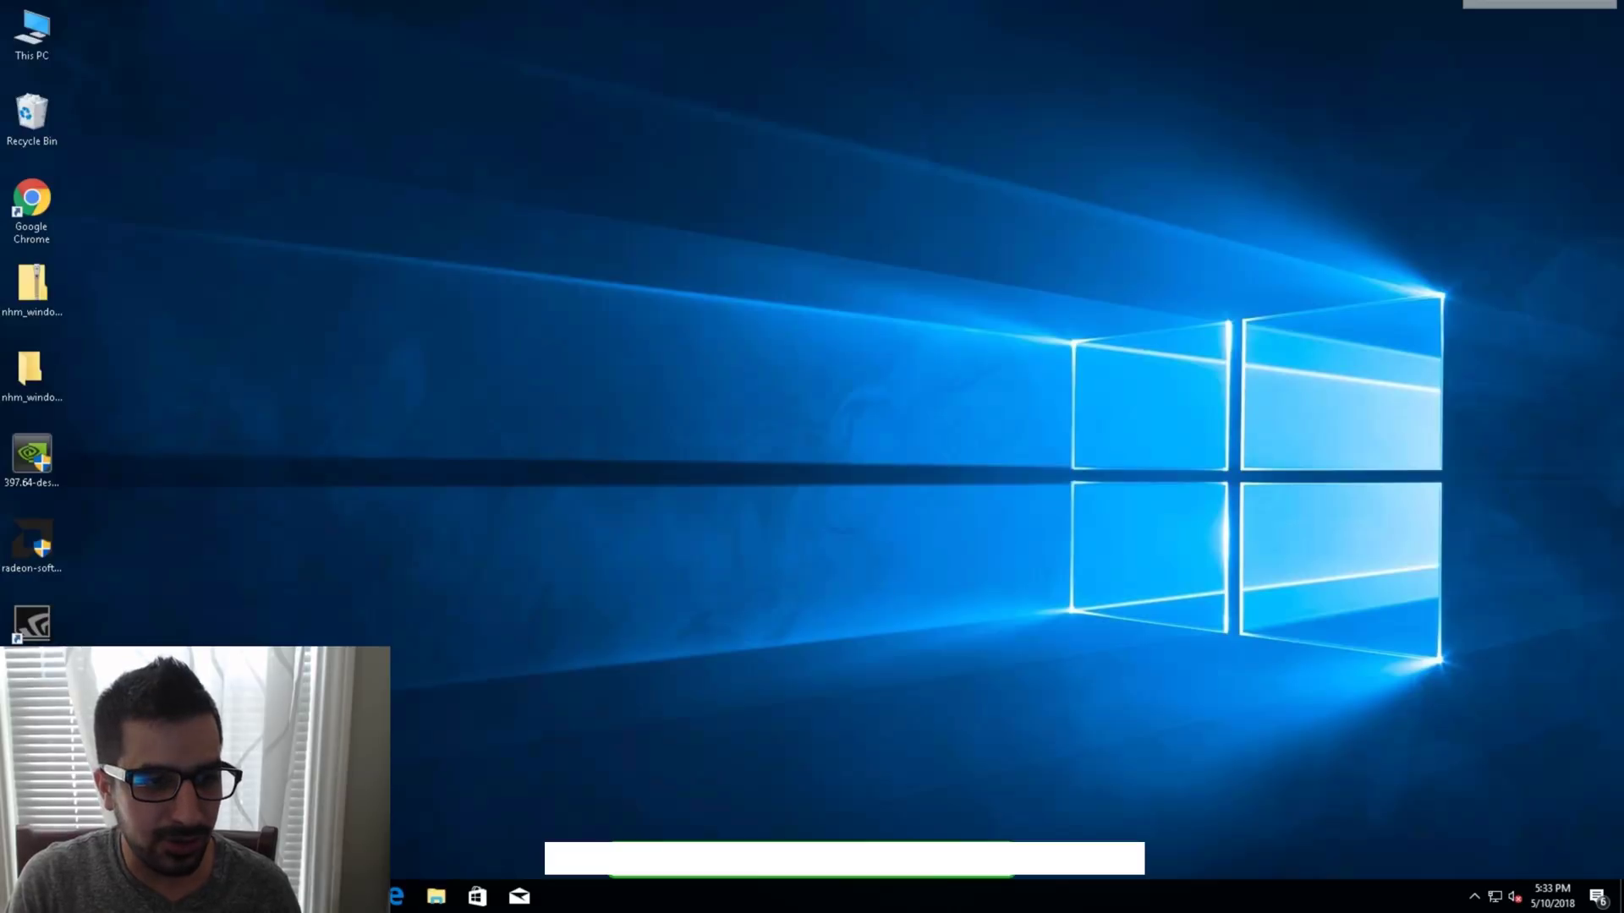
Open the nhm_windows_1.9.0.1 folder on the desktop and launch NiceHashMinerLegacy again.
key("Return")
scroll(677, 507, "down", 5)
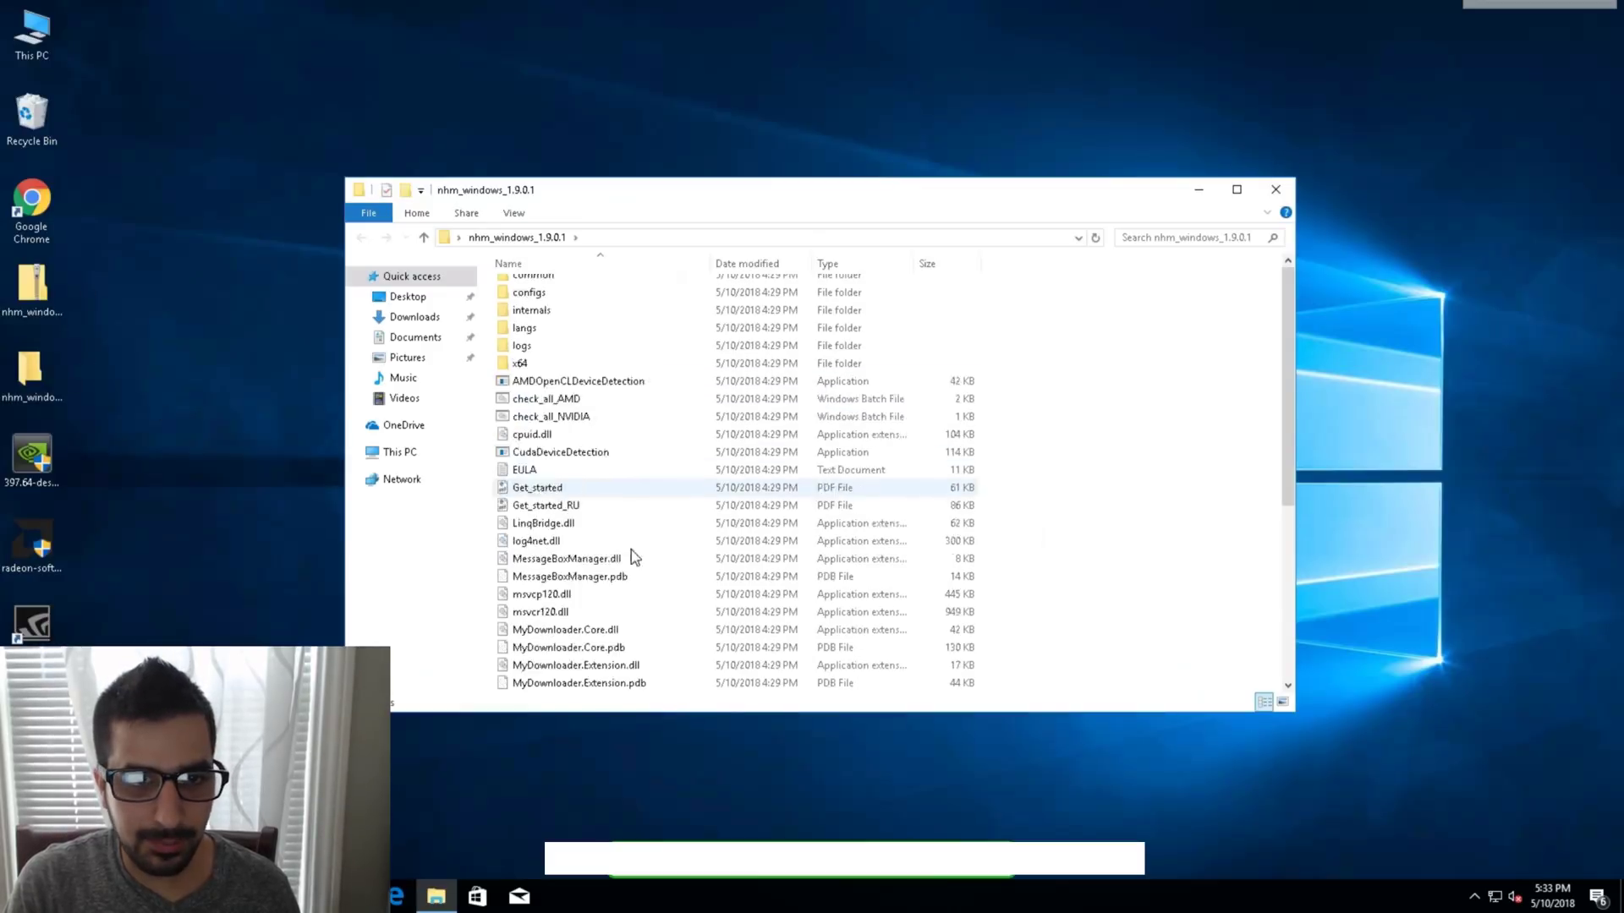
left_click(593, 561)
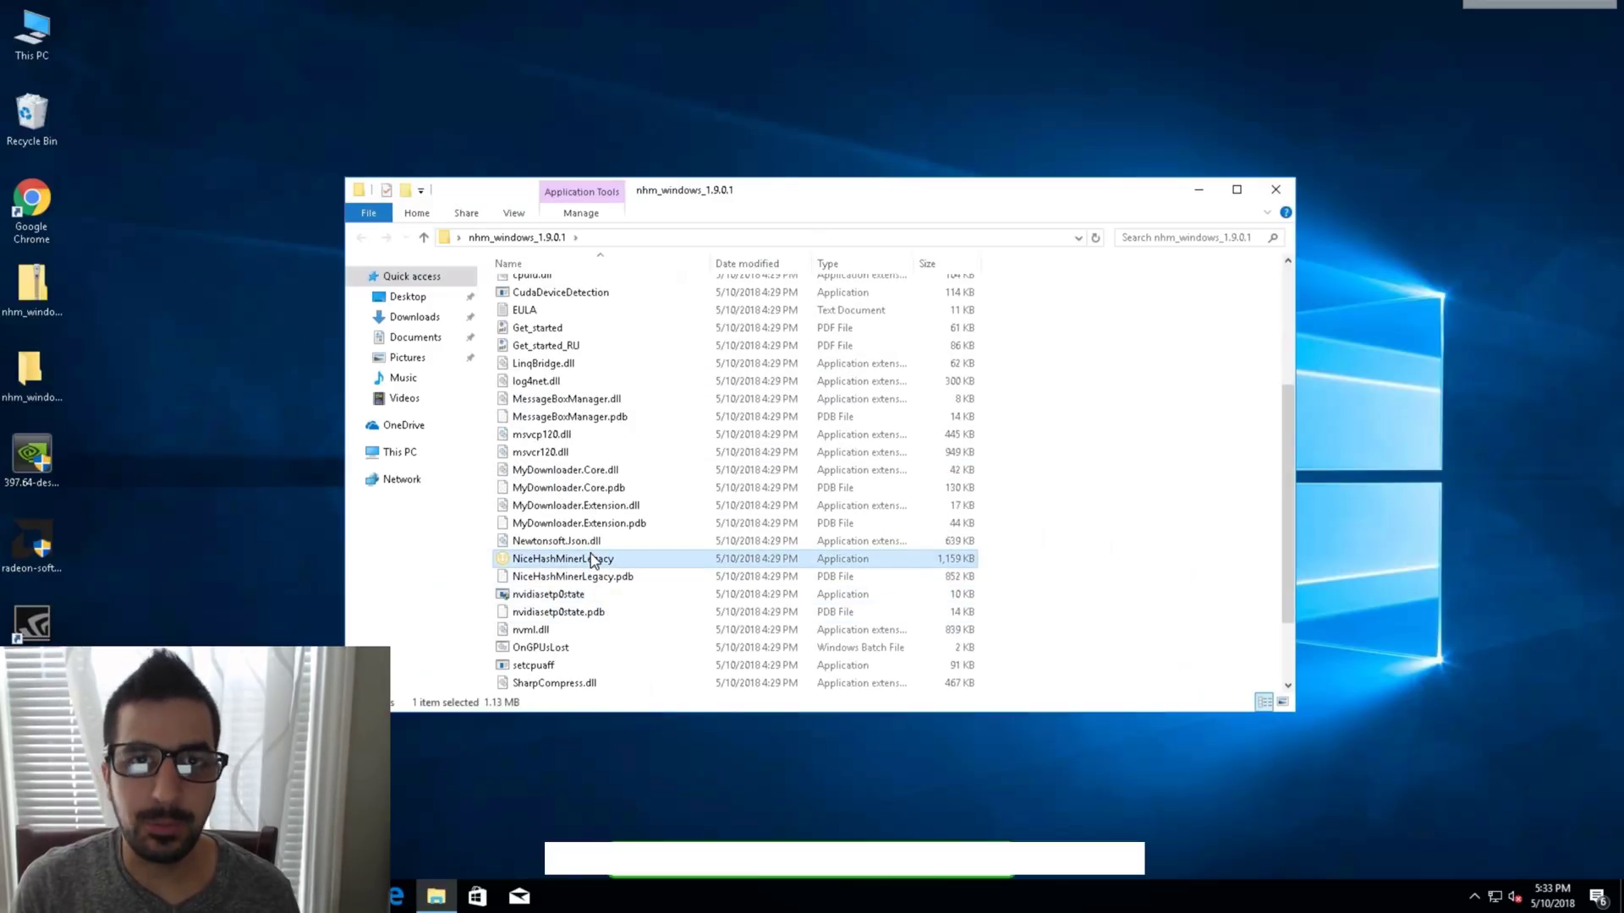
double_click(592, 559)
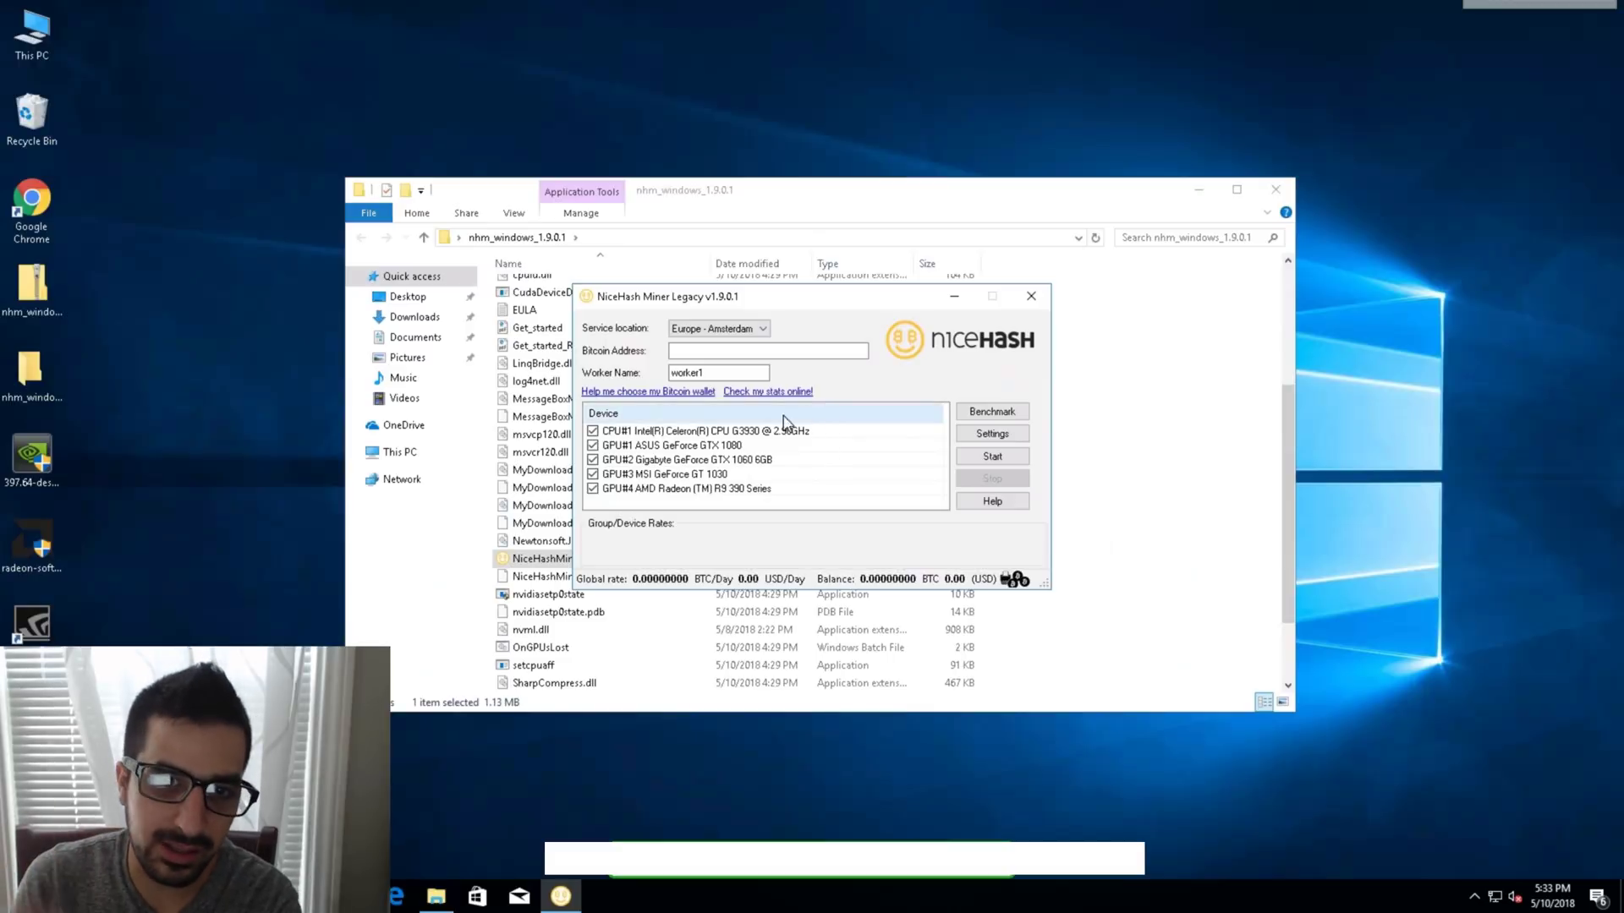
Exclude the Intel Celeron CPU from the mining devices and go through the four GPUs in the list, leaving them enabled.
left_click(592, 431)
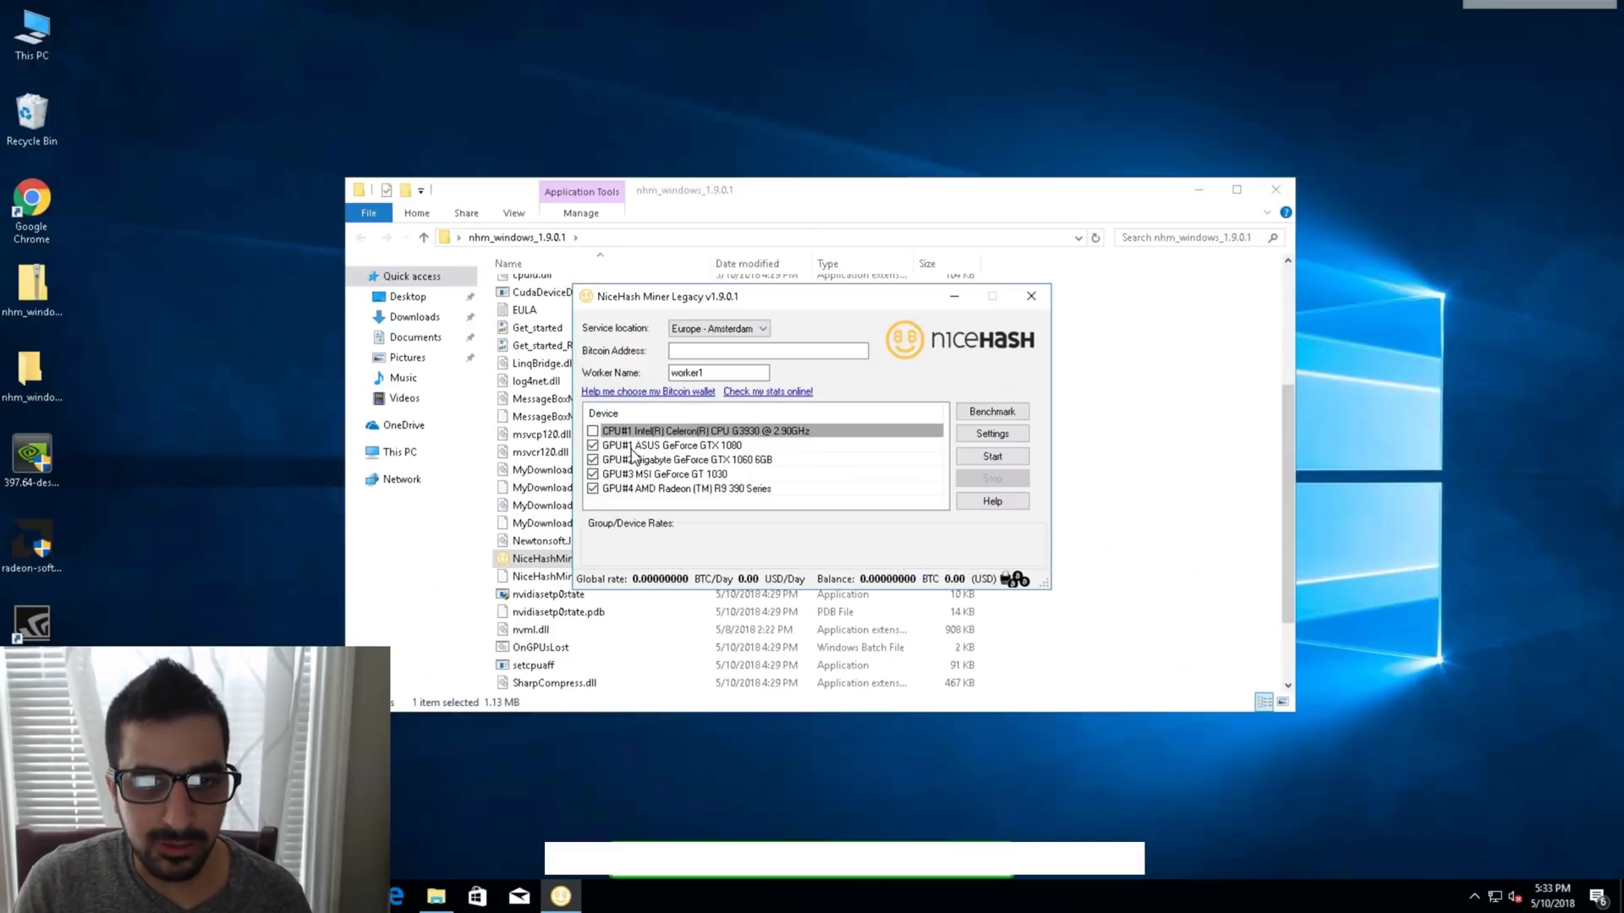
left_click(636, 447)
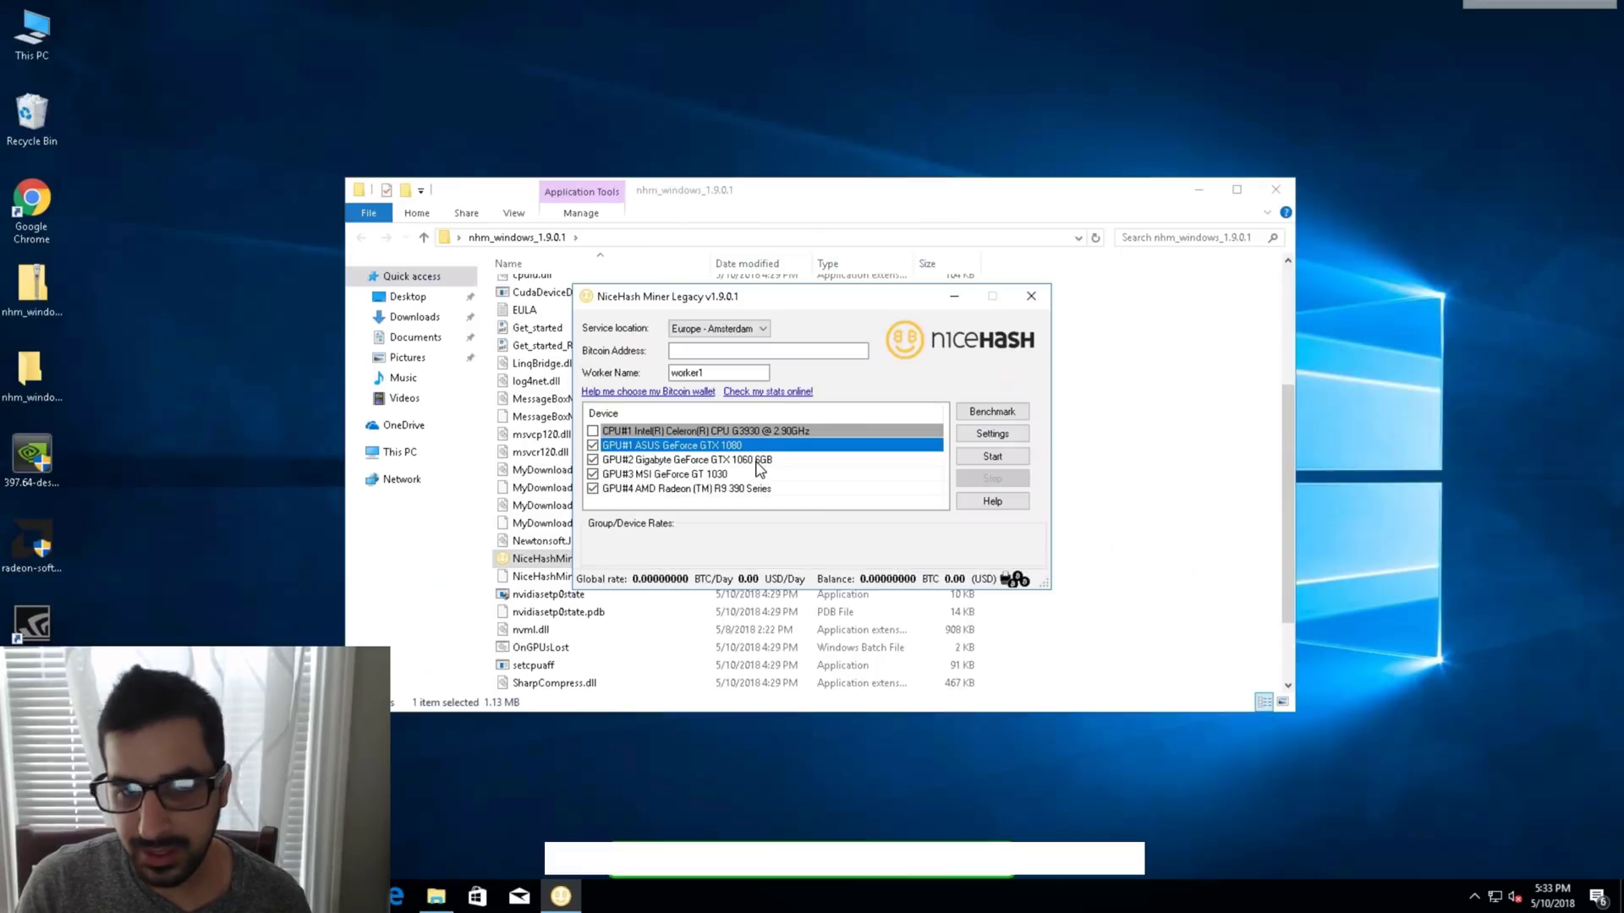
left_click(757, 463)
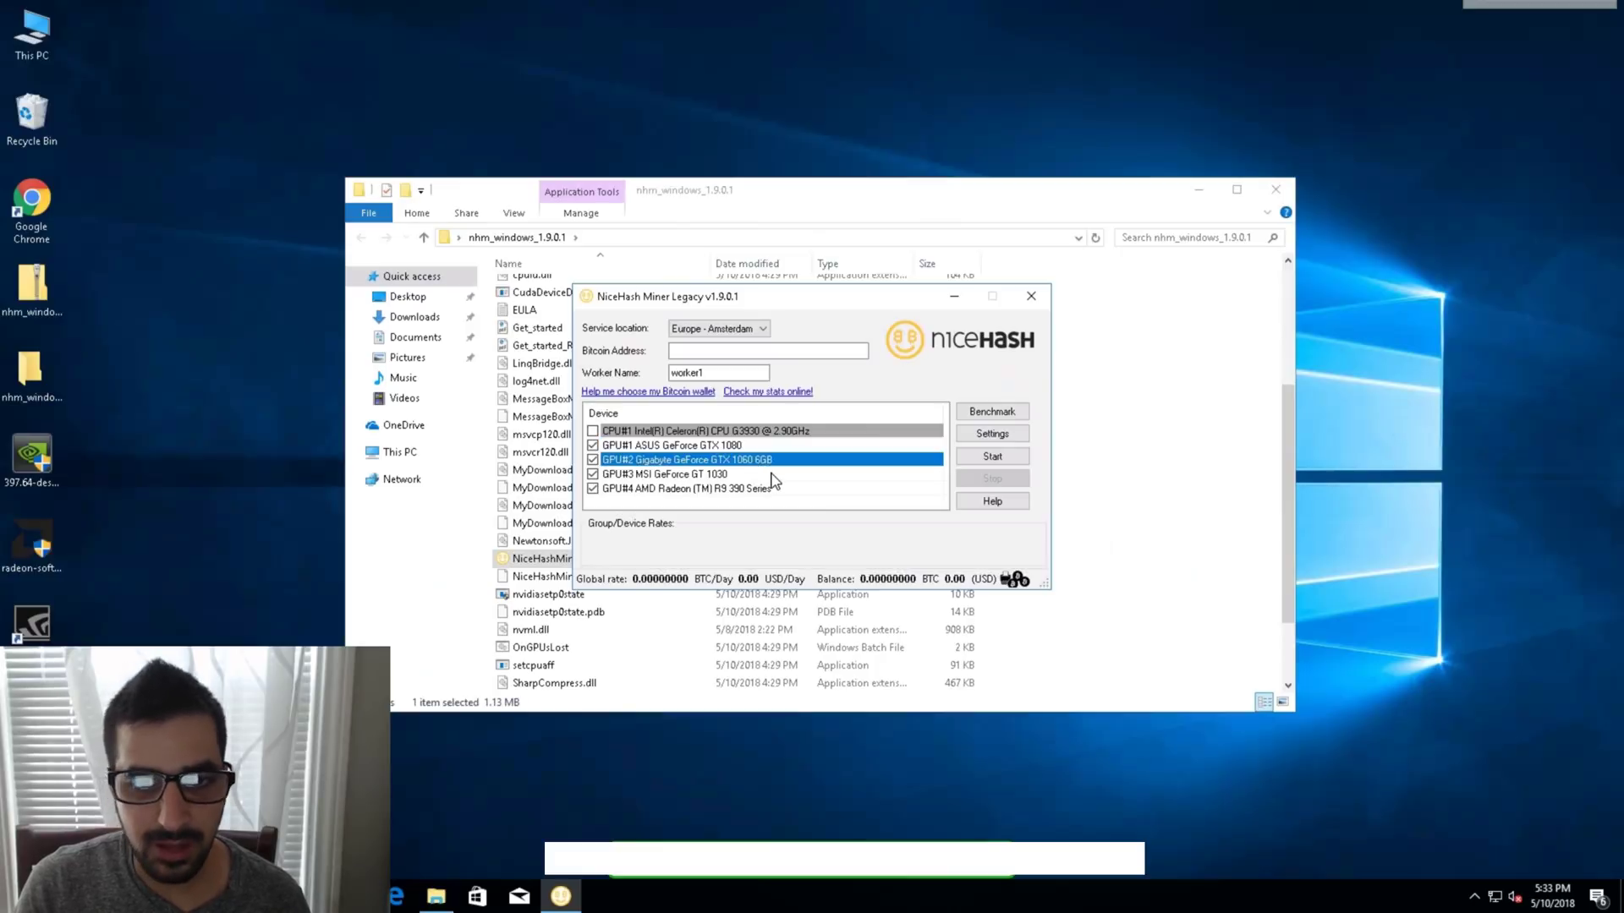
left_click(742, 475)
left_click(773, 492)
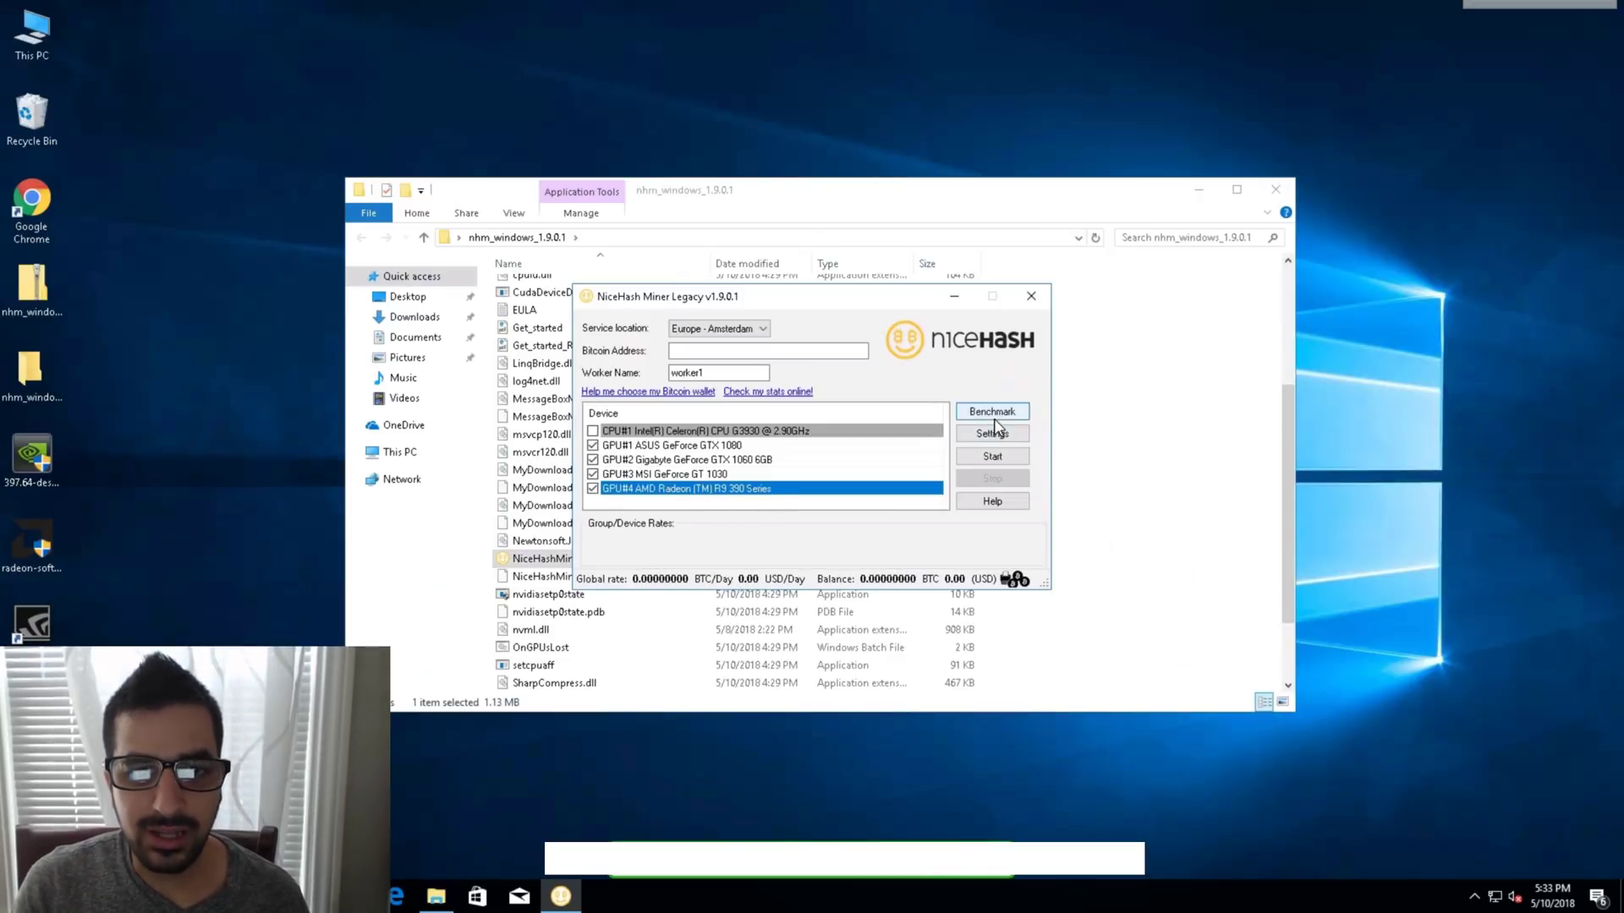
Set the miner's service location to USA - San Jose and the worker name to RTM.
left_click(734, 329)
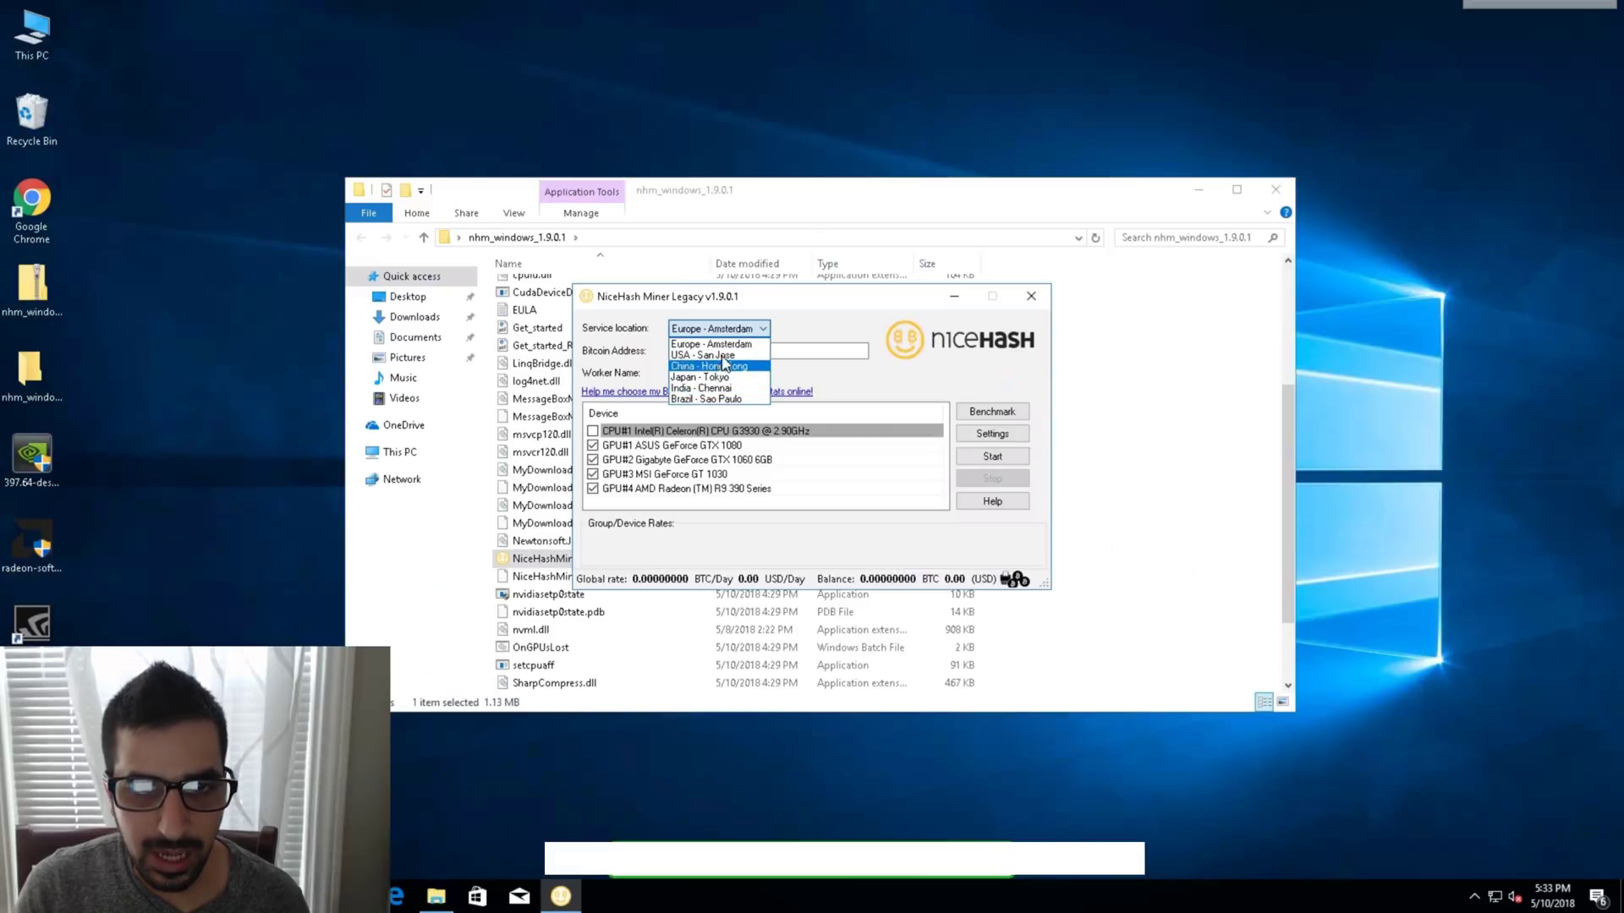
left_click(724, 354)
left_click(724, 354)
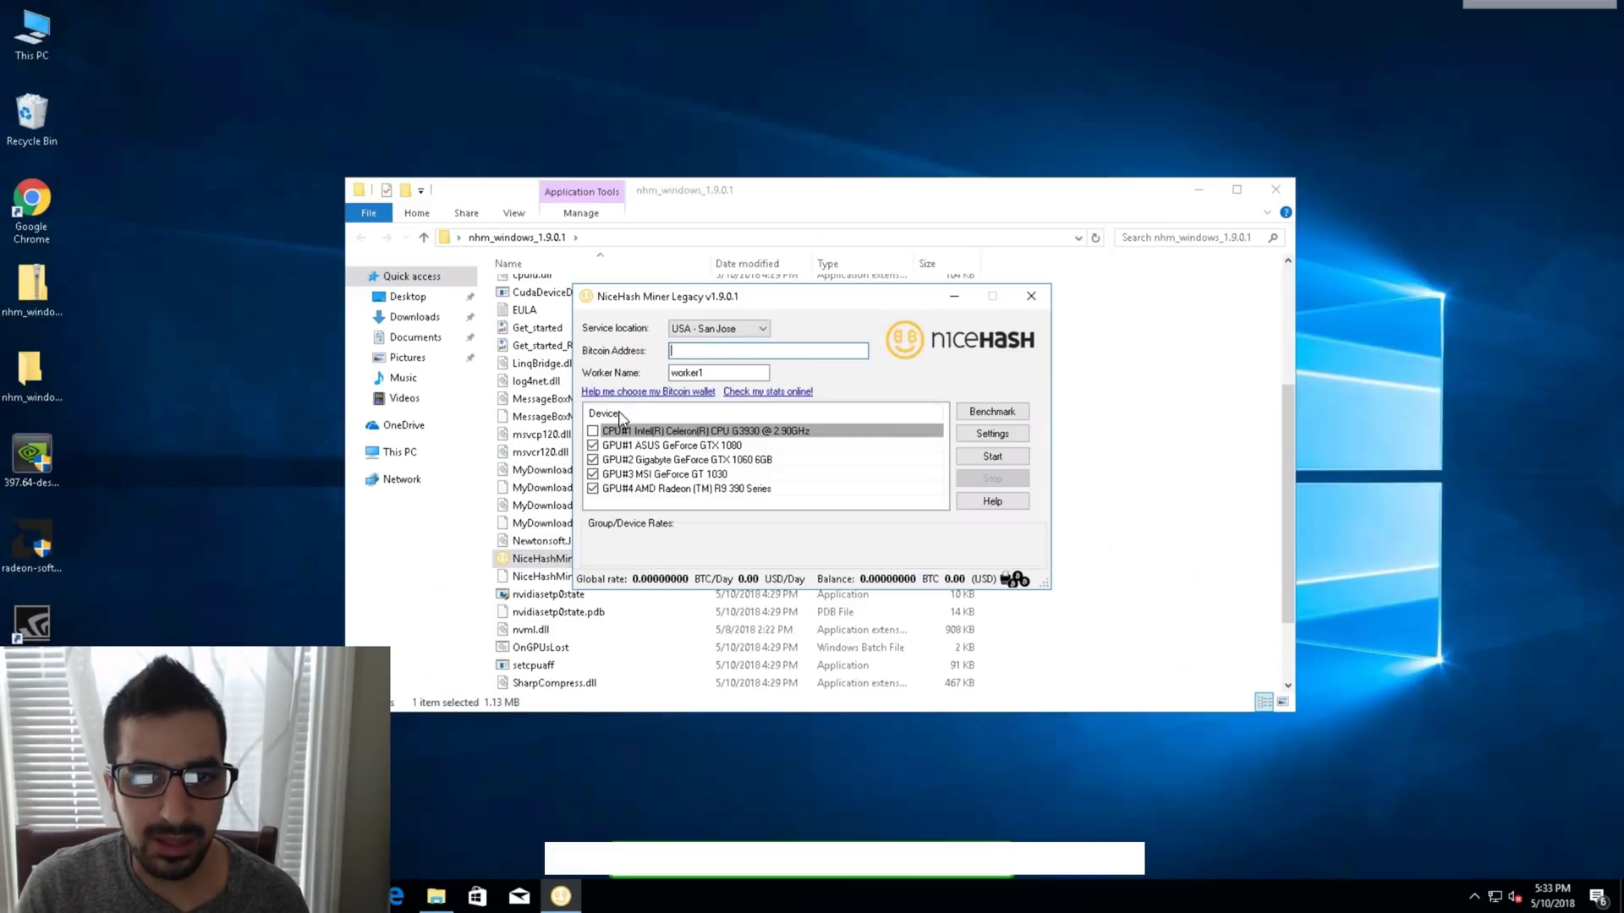
double_click(711, 373)
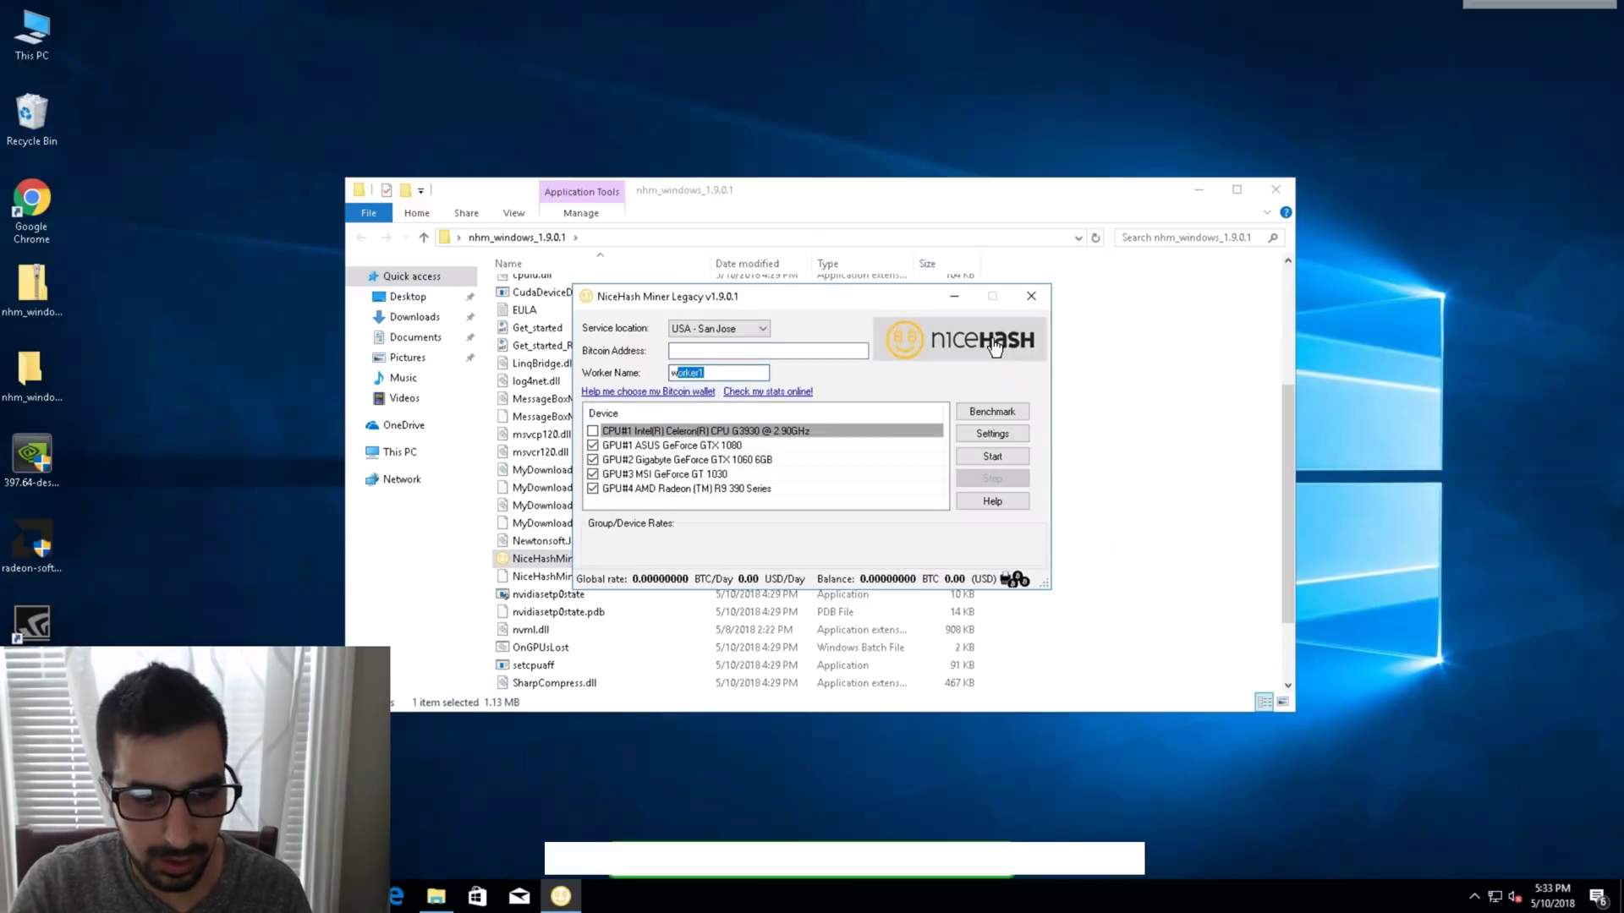
type("RTM")
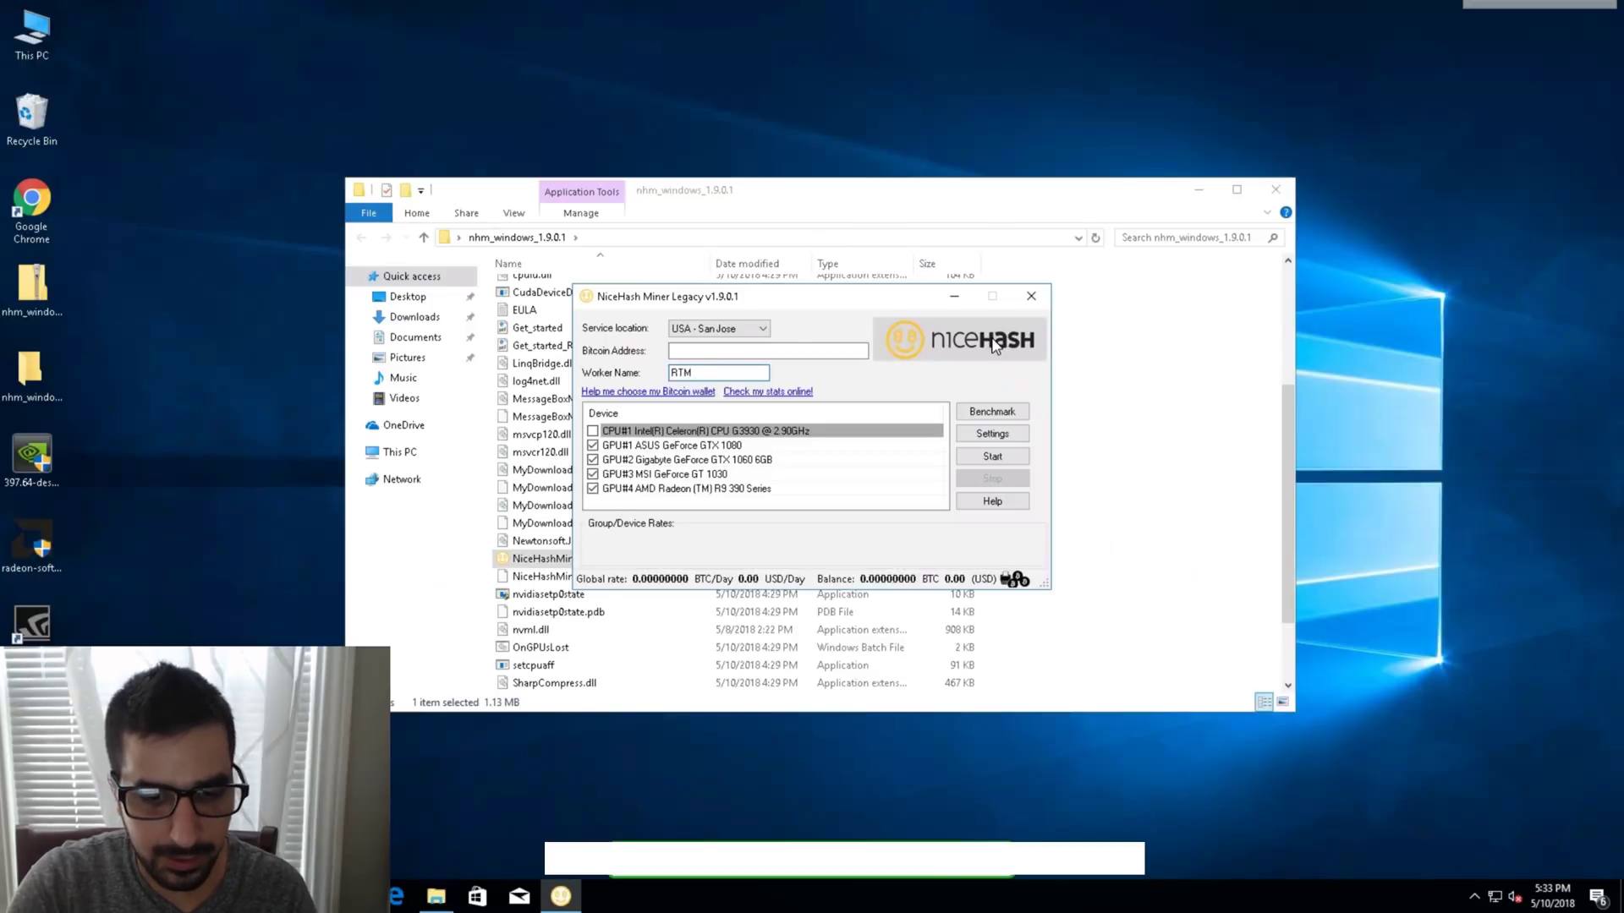
Open the benchmark settings and enable the second Keccak and second X11Gost ccminer entries for the MSI GeForce GT 1030.
left_click(992, 412)
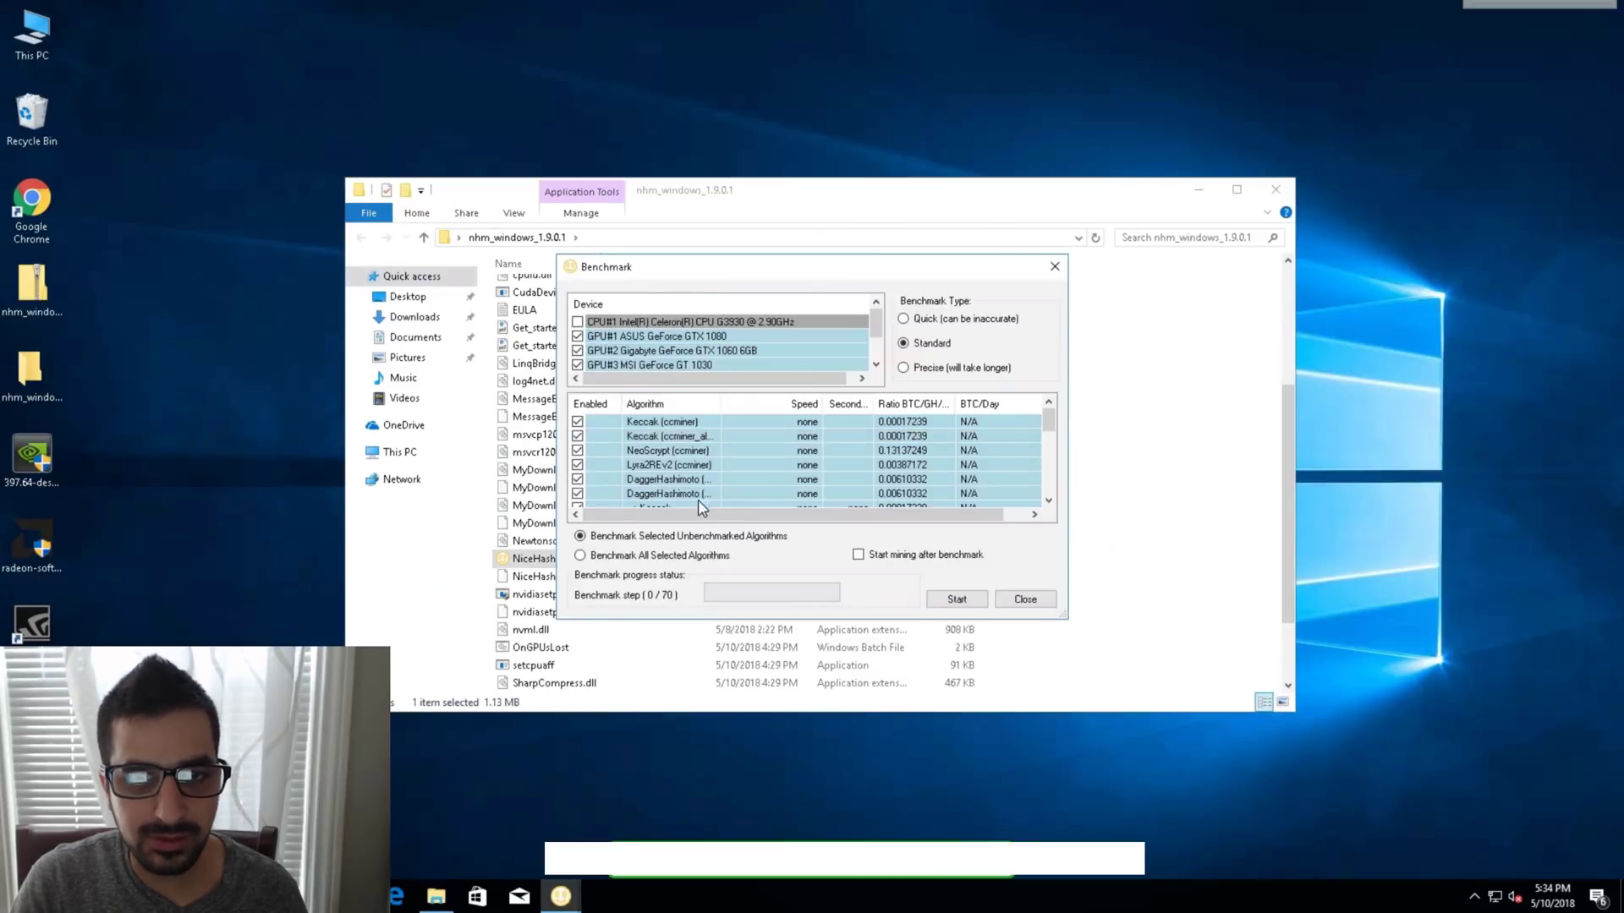
left_click(694, 365)
scroll(689, 364, "down", 1)
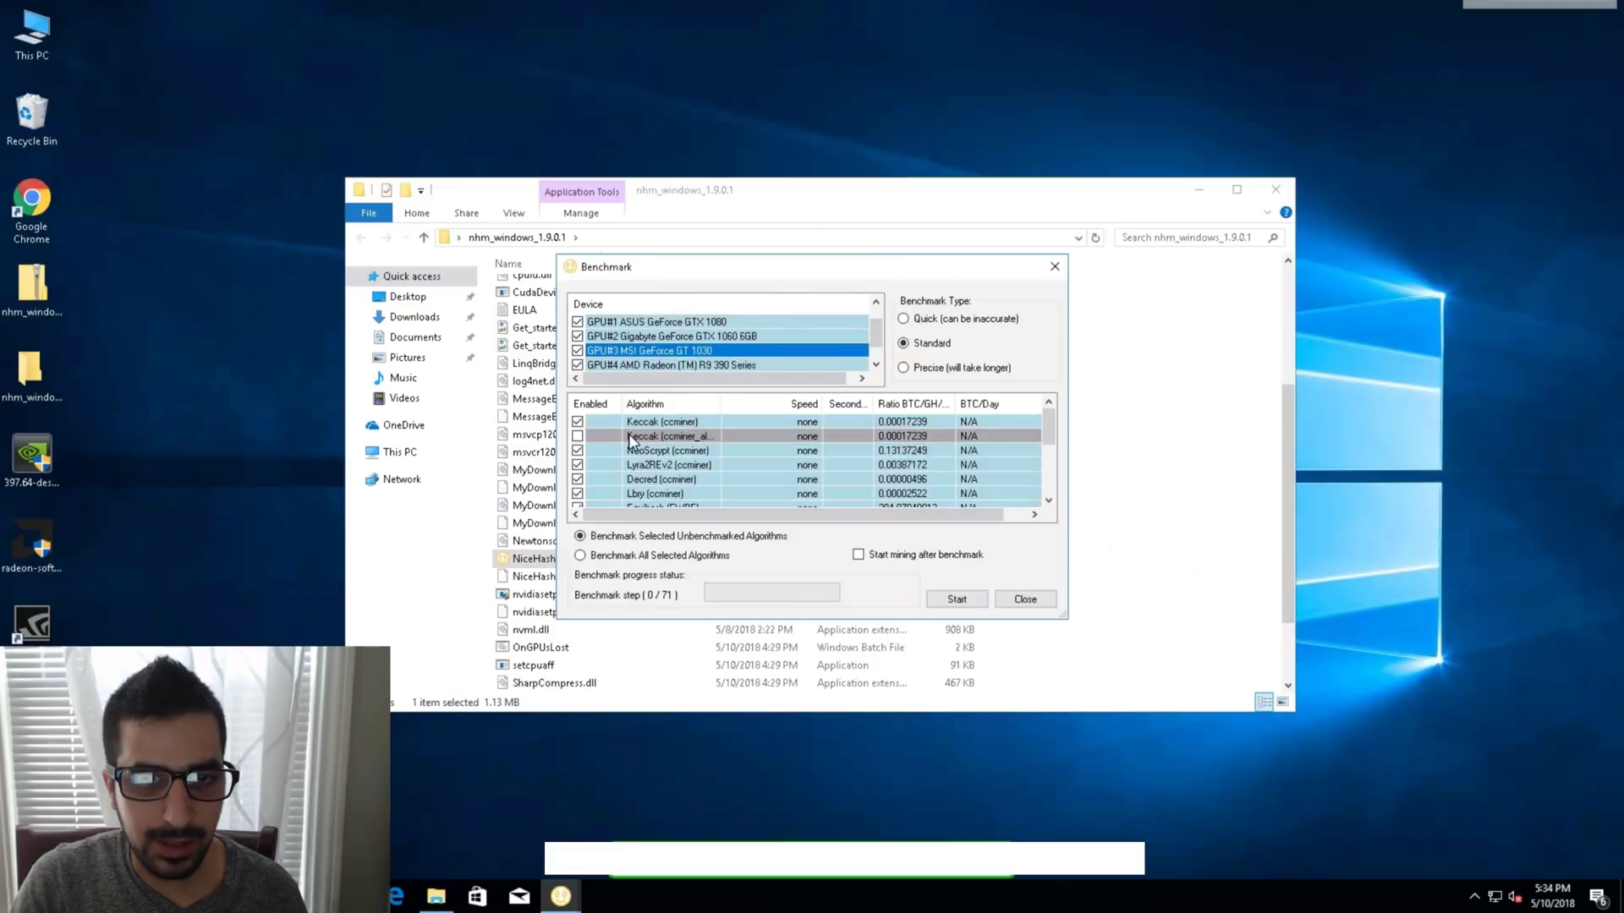
left_click(578, 436)
scroll(592, 453, "down", 3)
left_click(577, 435)
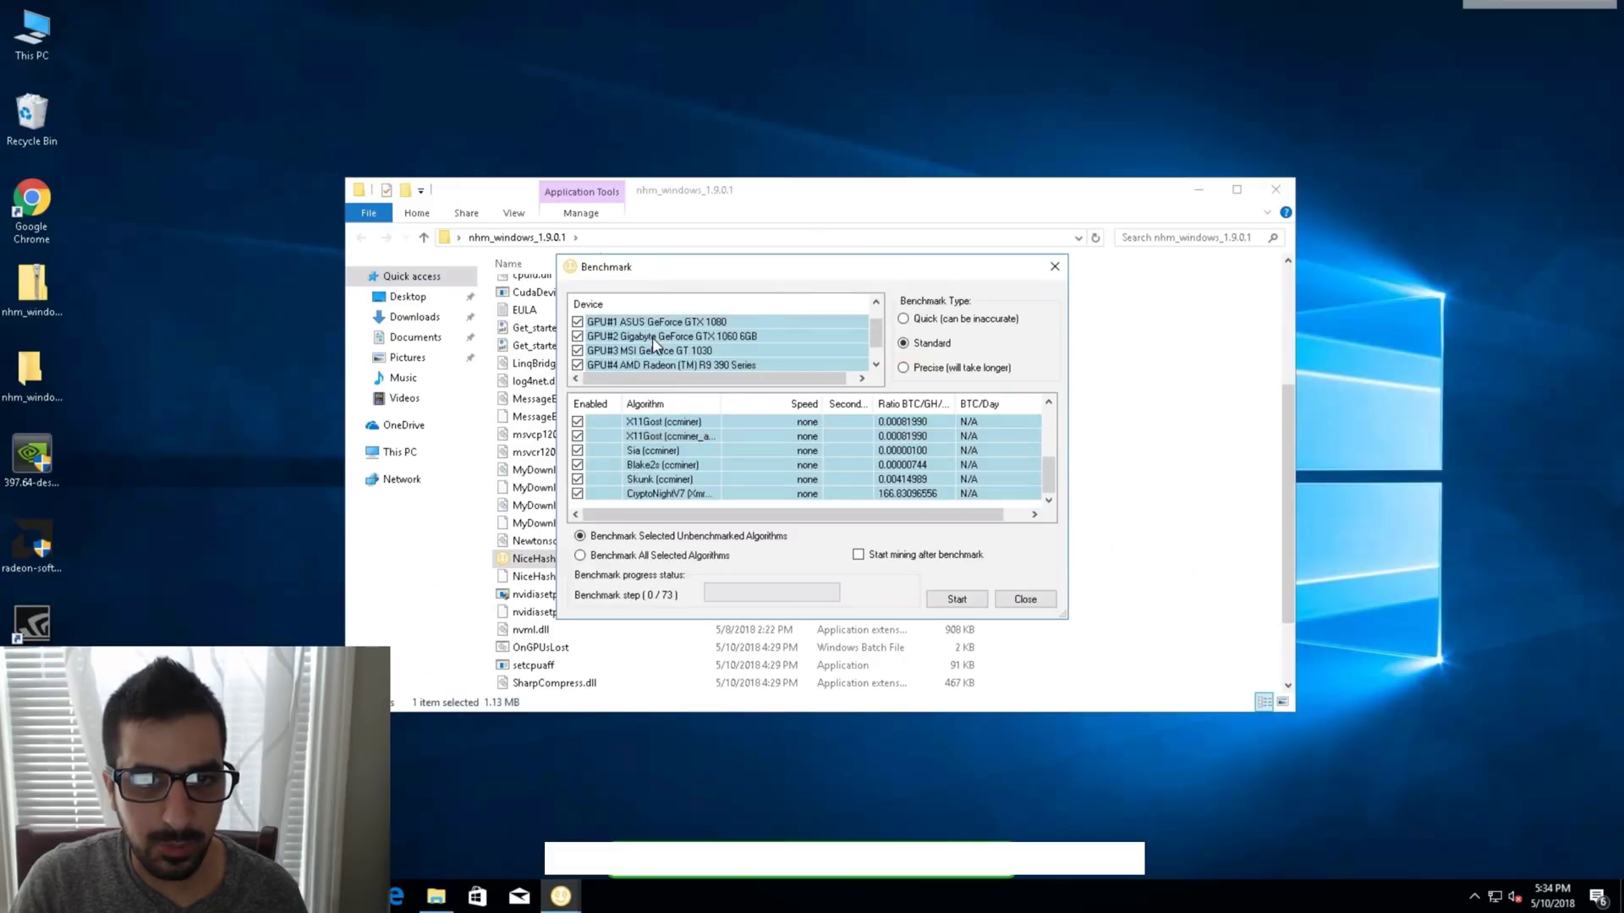
Enable the NeoScrypt (sgminer) algorithm for the AMD Radeon R9 390 and recheck the GT 1030's algorithm list.
scroll(660, 347, "down", 1)
left_click(664, 351)
left_click(579, 437)
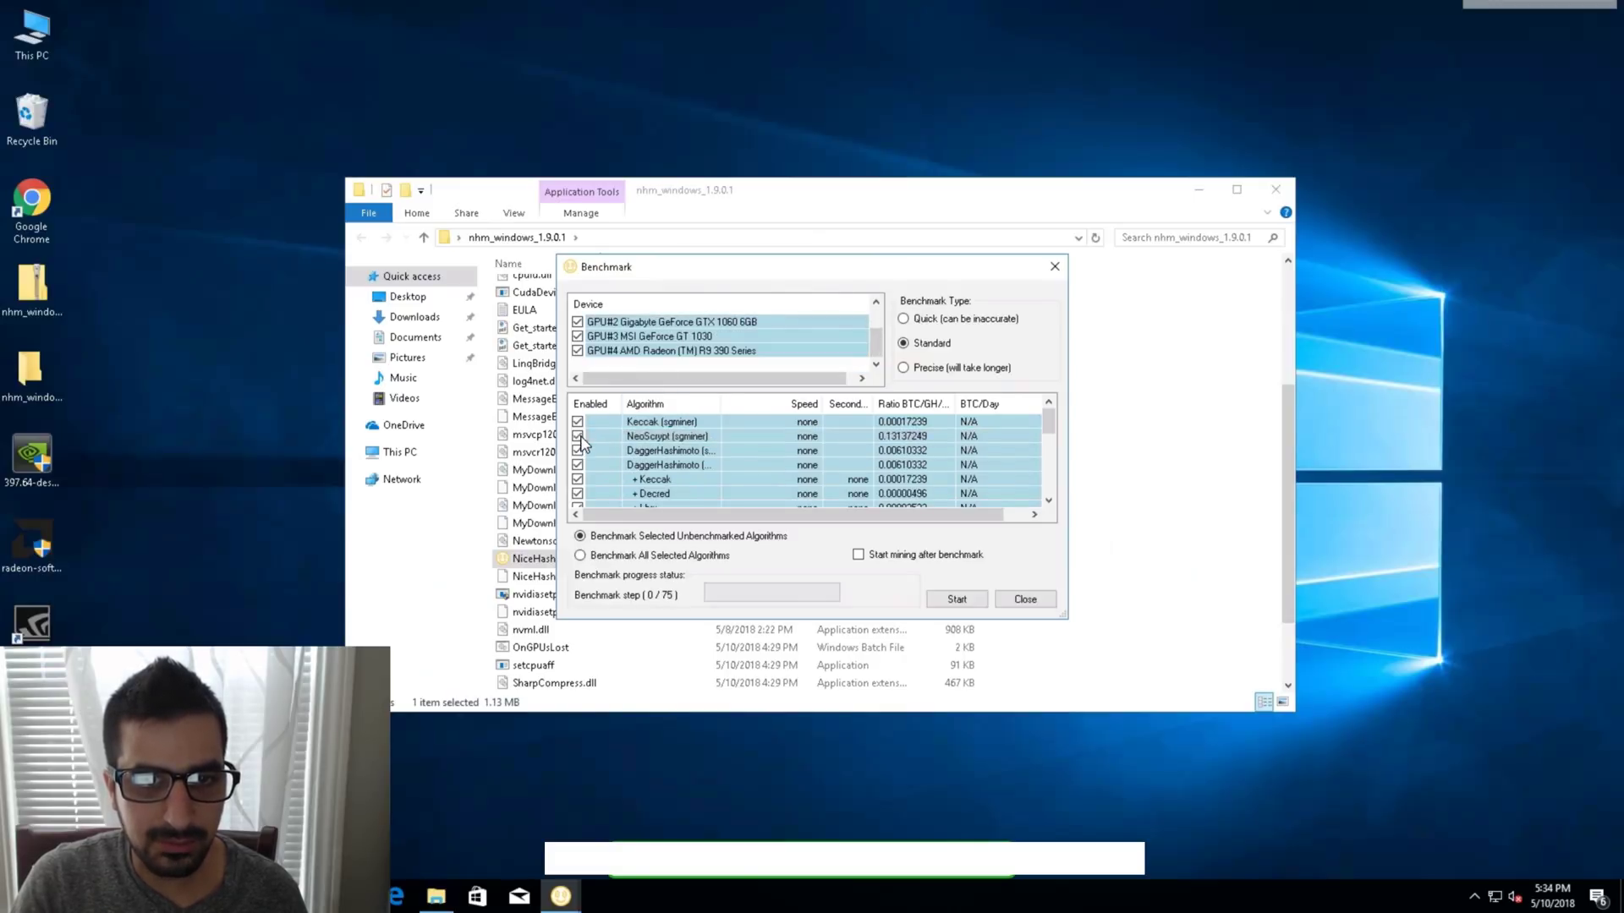
left_click(630, 339)
scroll(621, 433, "down", 3)
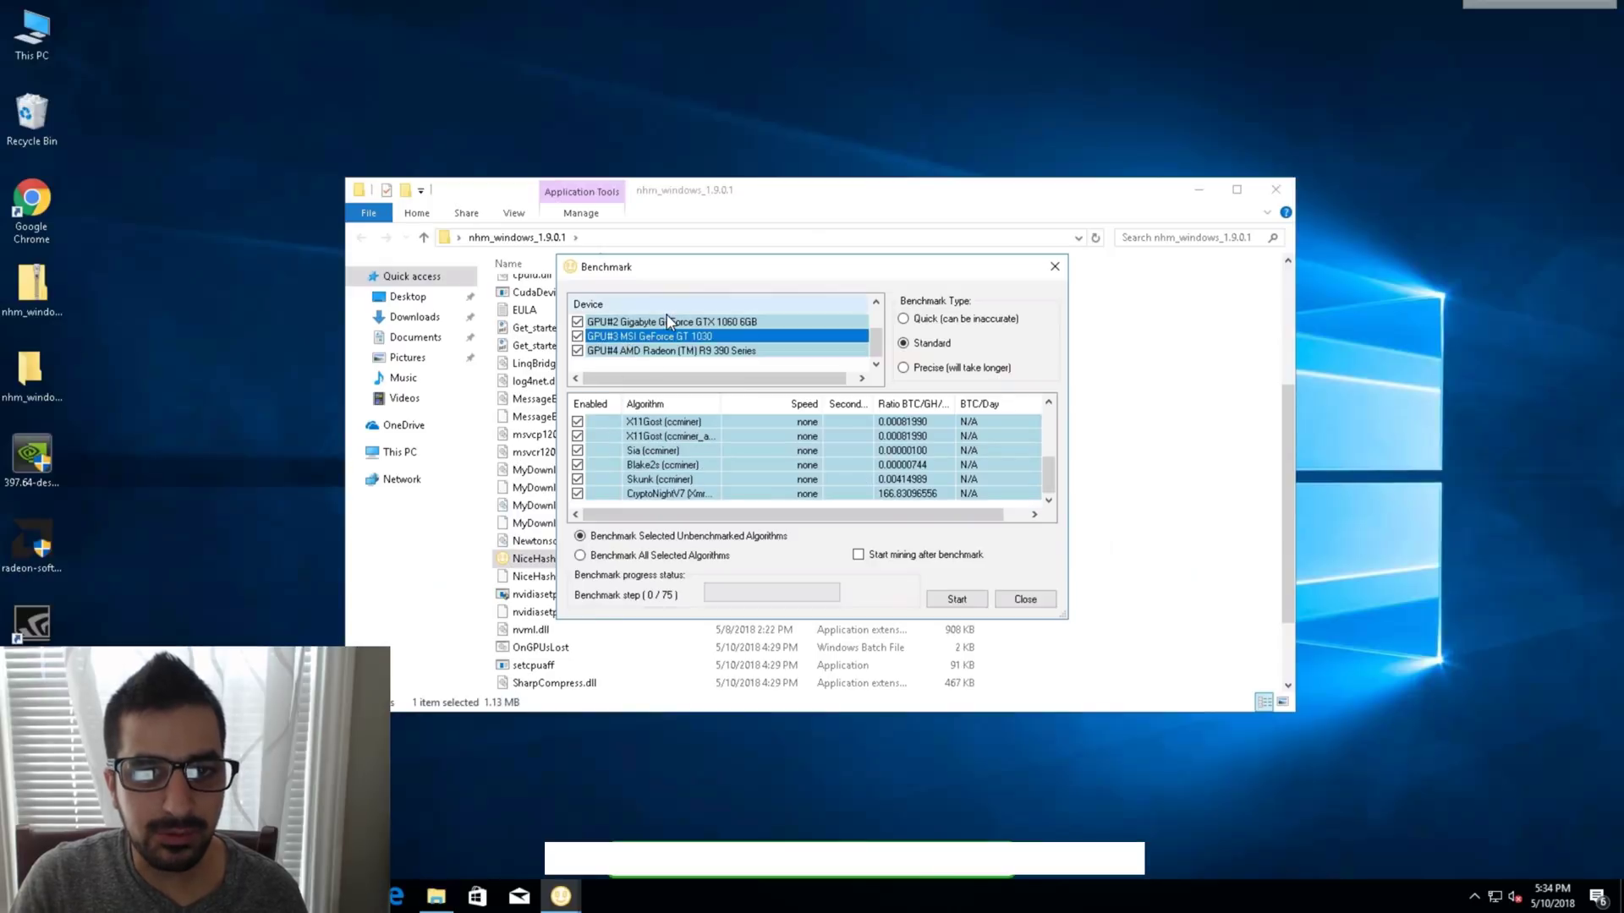
Enable the second Keccak and second X11Gost ccminer entries for the Gigabyte GeForce GTX 1060 6GB.
left_click(668, 321)
left_click(579, 437)
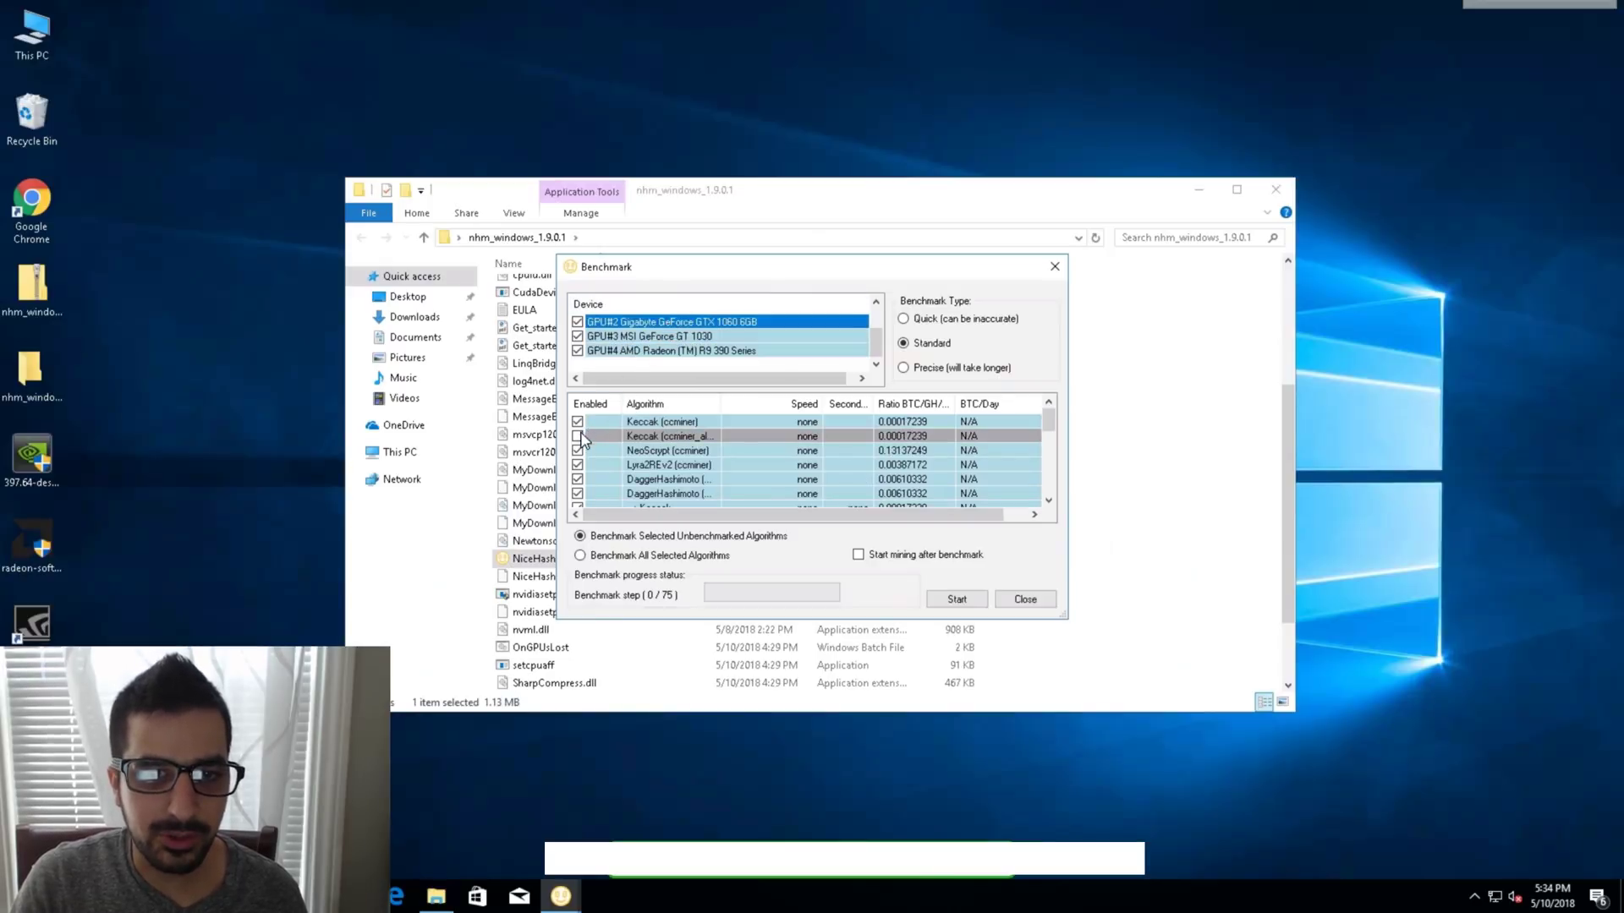
left_click(579, 437)
scroll(579, 448, "down", 3)
left_click(578, 451)
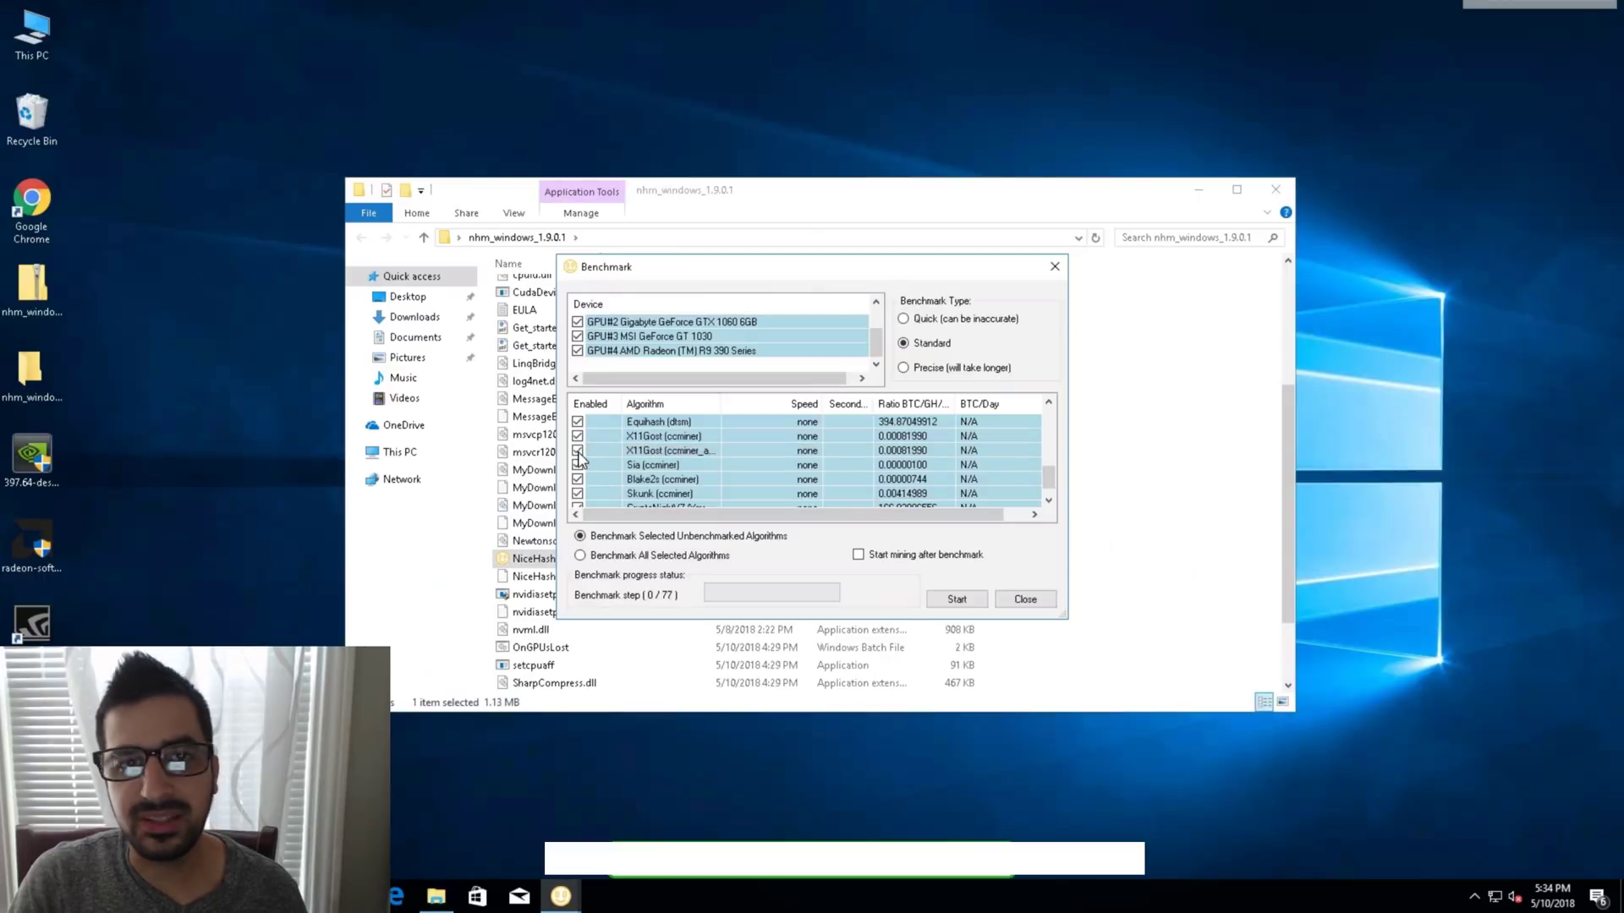
Review the enabled benchmark algorithms of each of the four GPUs in turn.
scroll(706, 499, "down", 1)
scroll(670, 364, "up", 2)
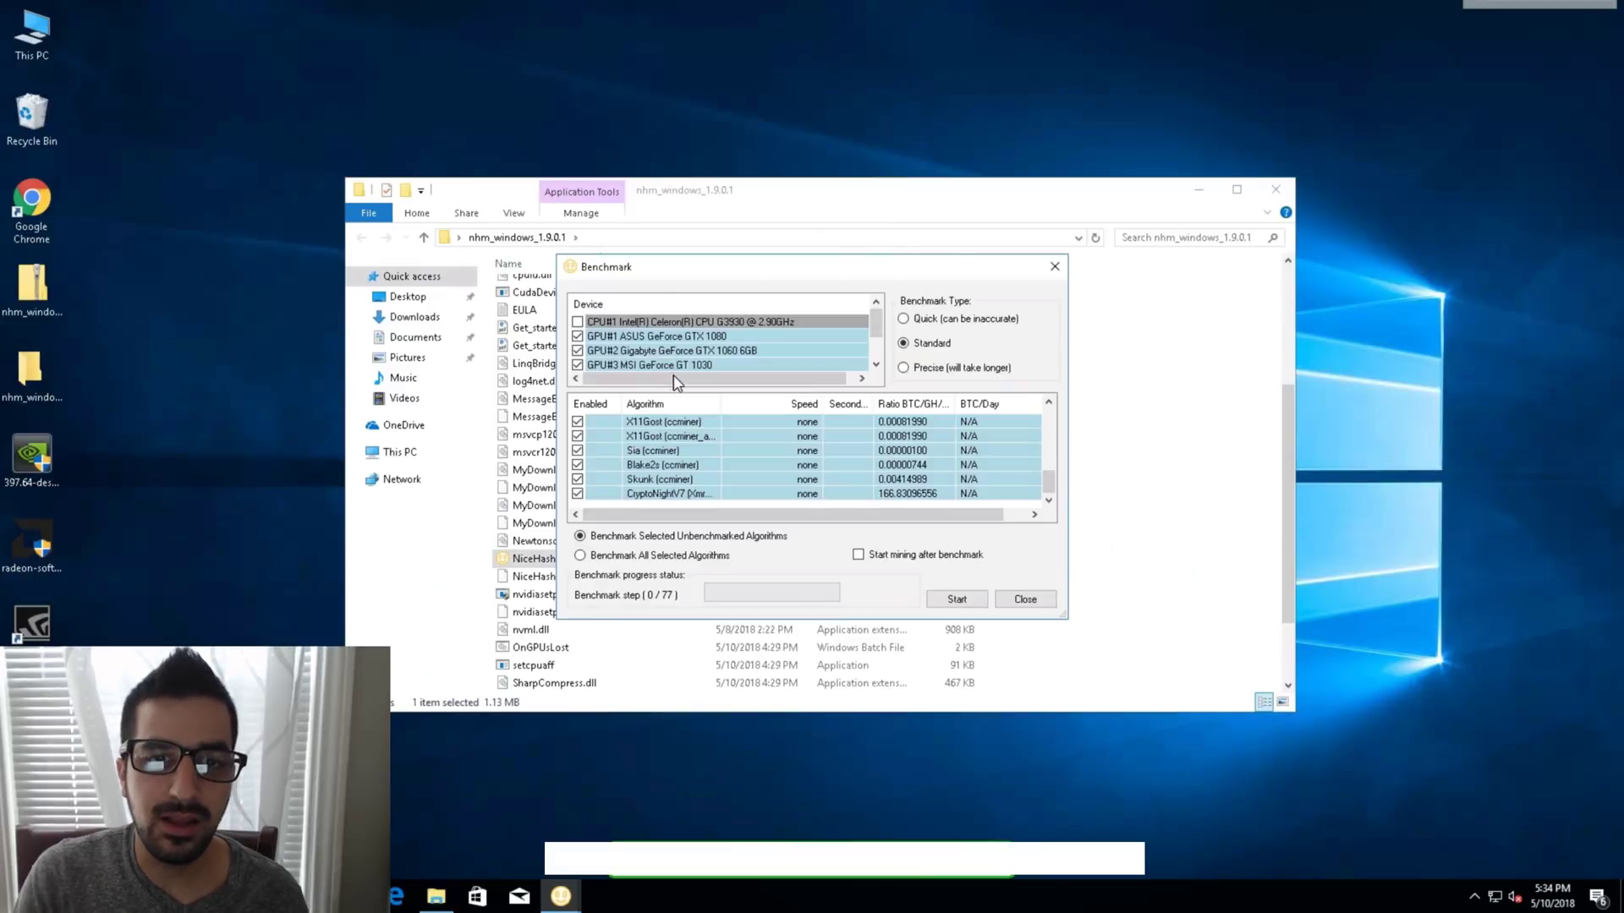
left_click(677, 337)
left_click(681, 350)
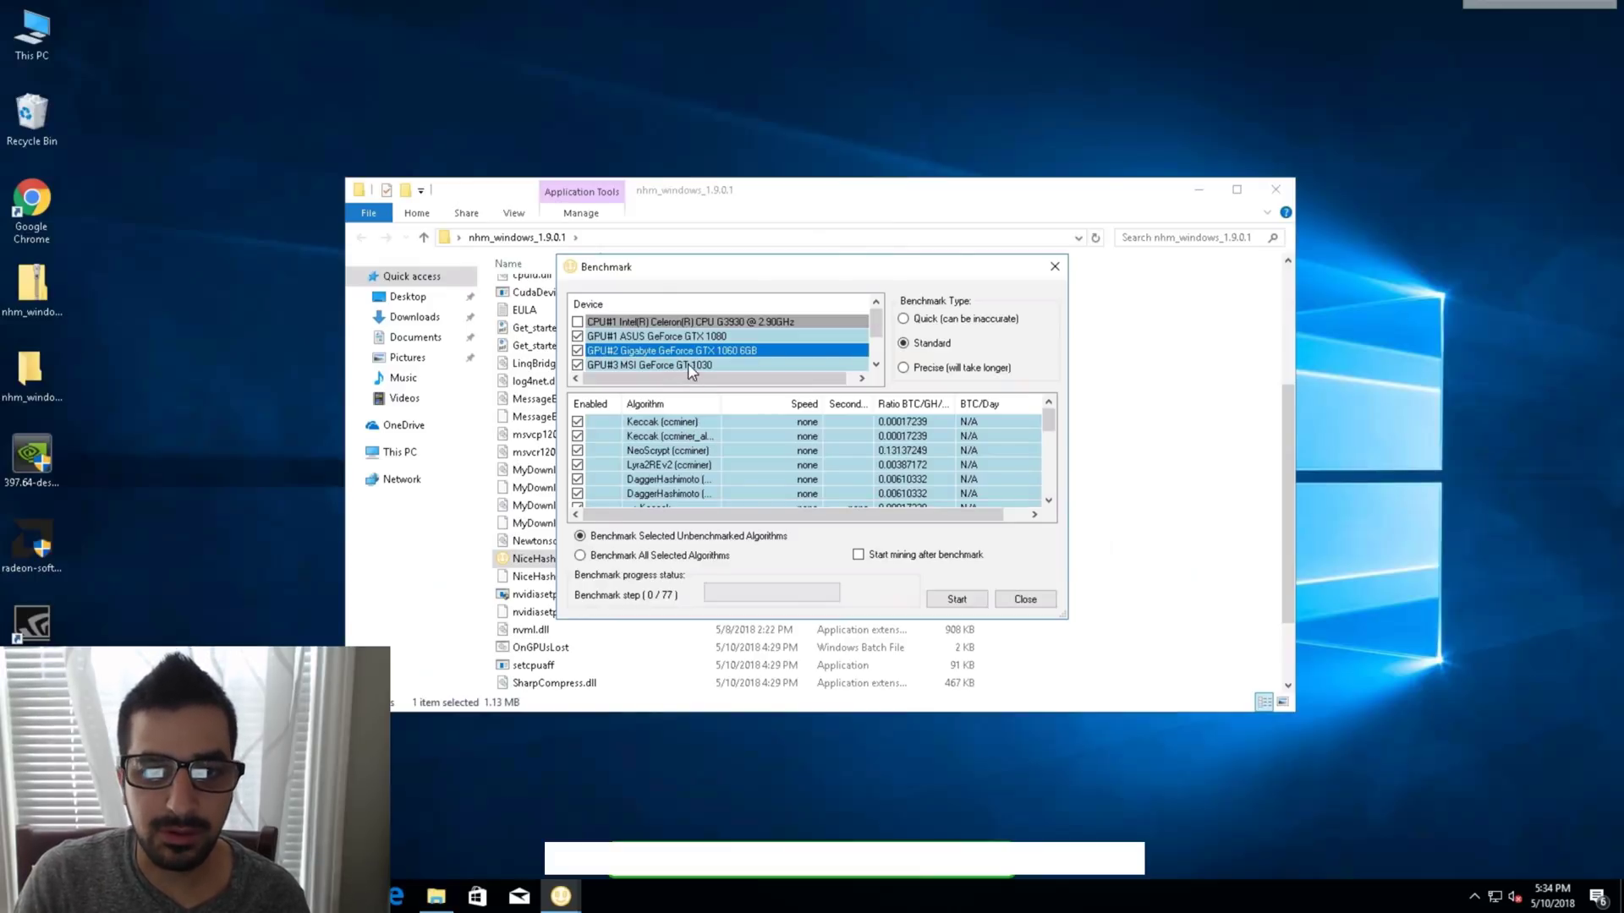
left_click(686, 365)
scroll(699, 371, "down", 1)
left_click(695, 352)
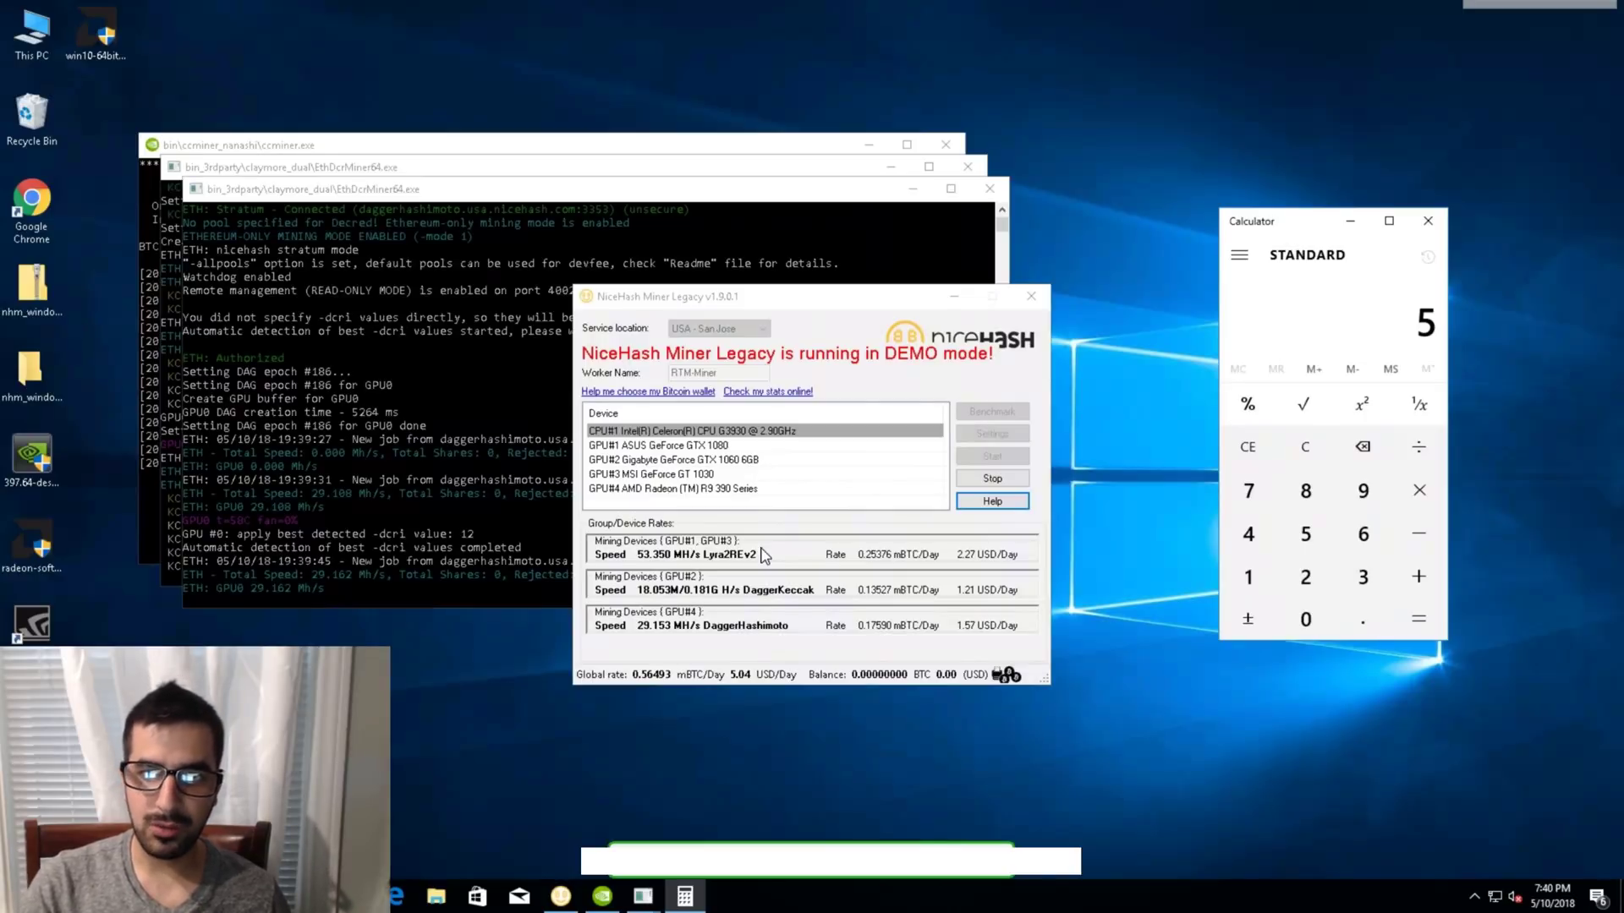
Multiply the 5 in Calculator by 30 to estimate monthly mining earnings, and clear the calculation.
type("*30")
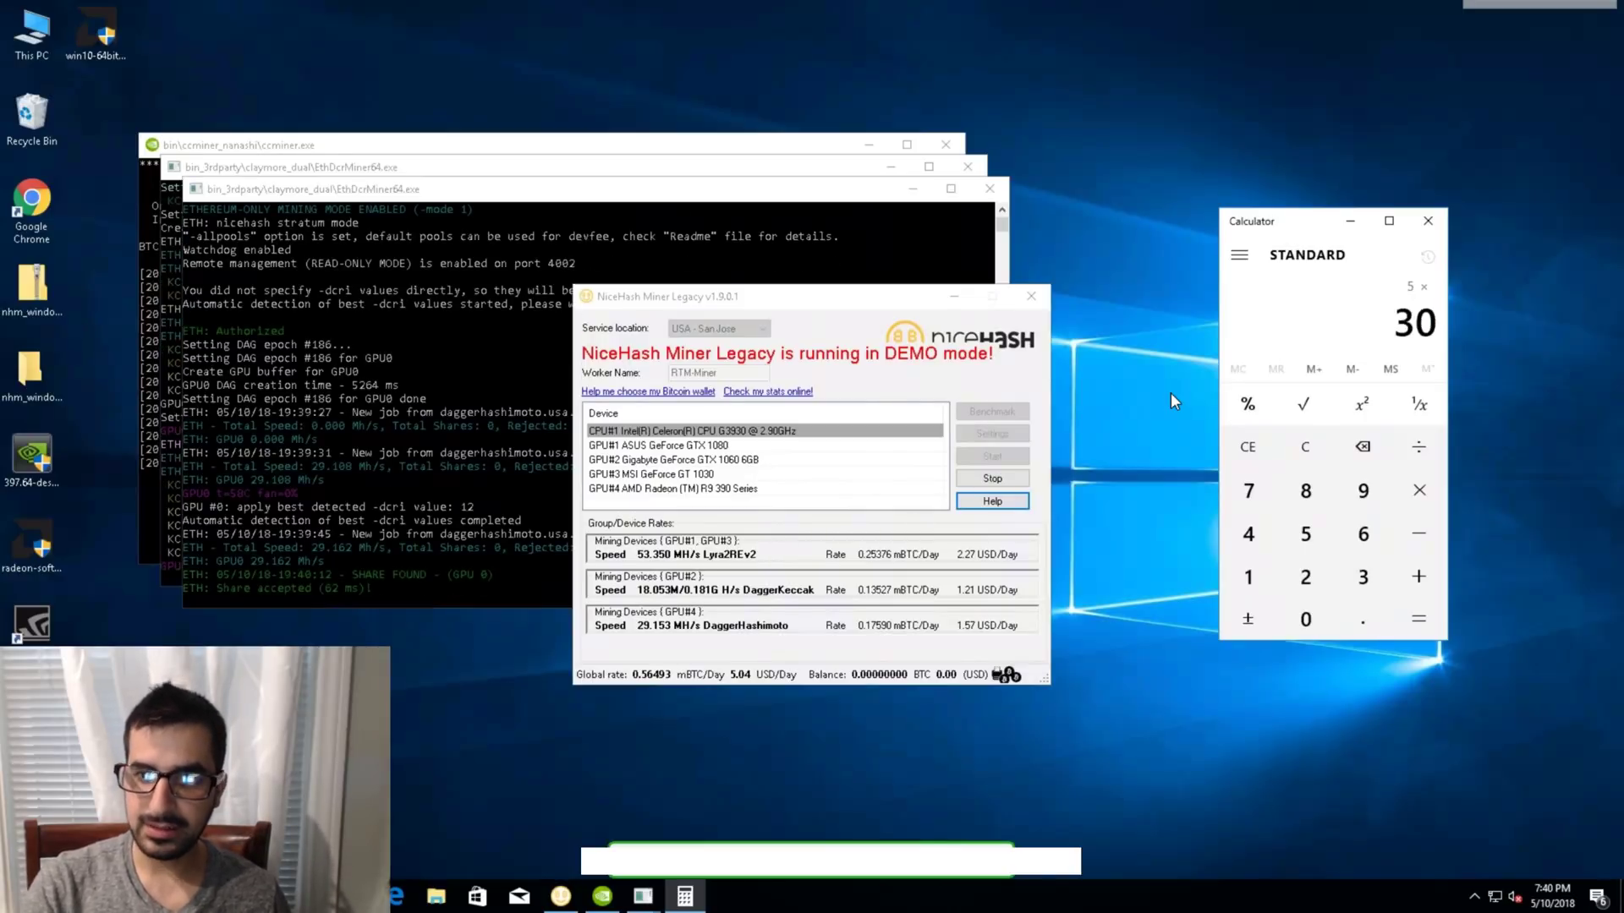
key("Return")
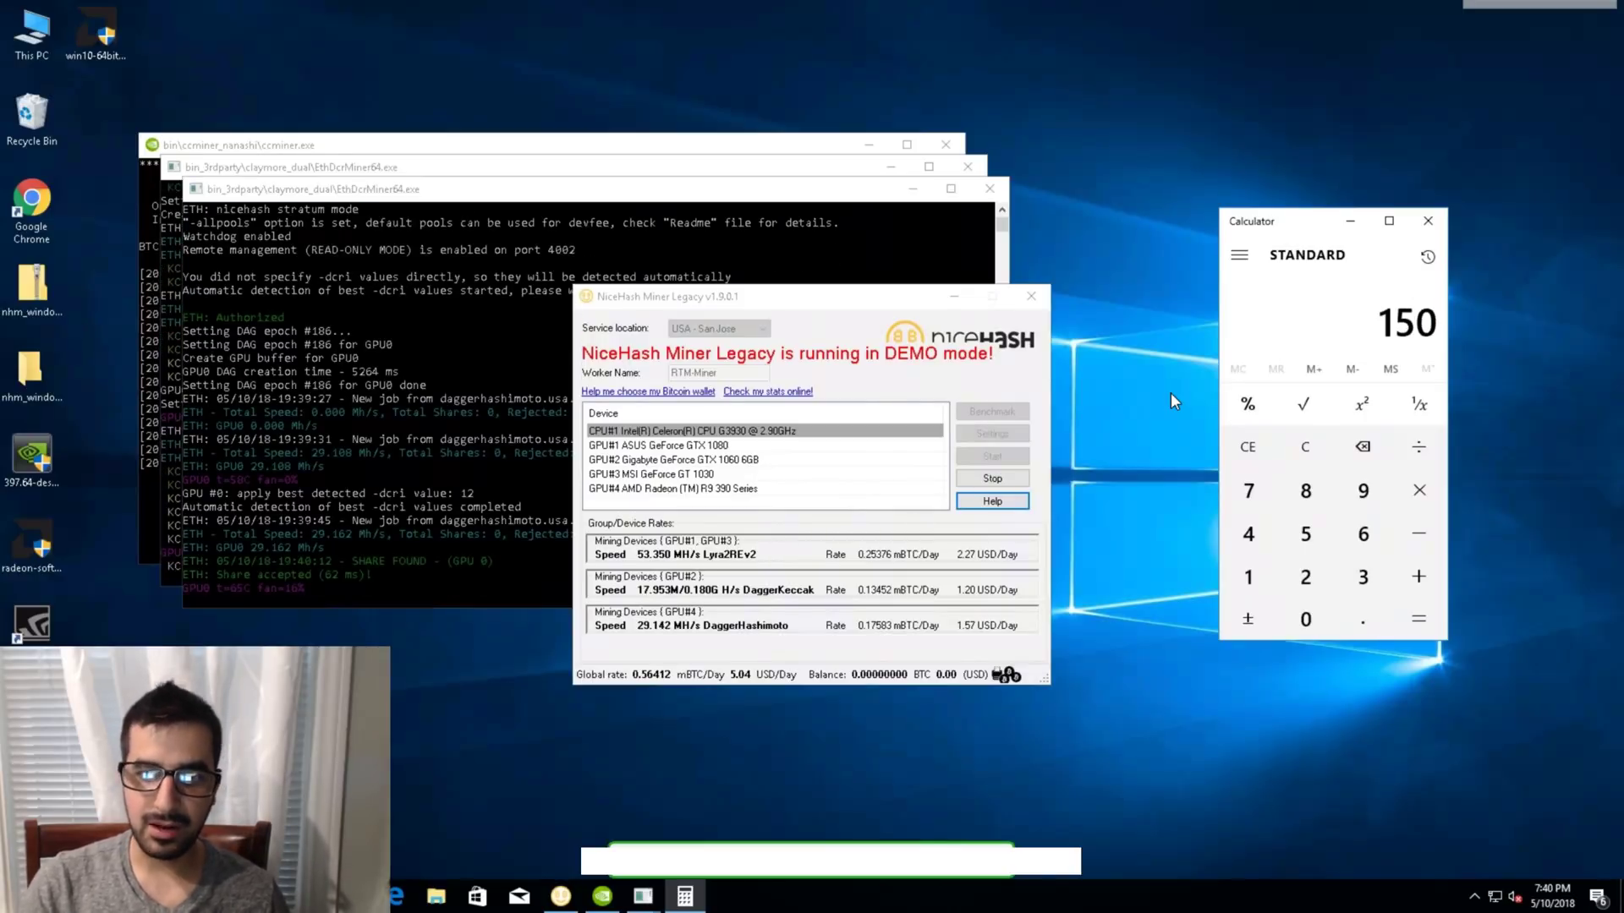
left_click(1305, 447)
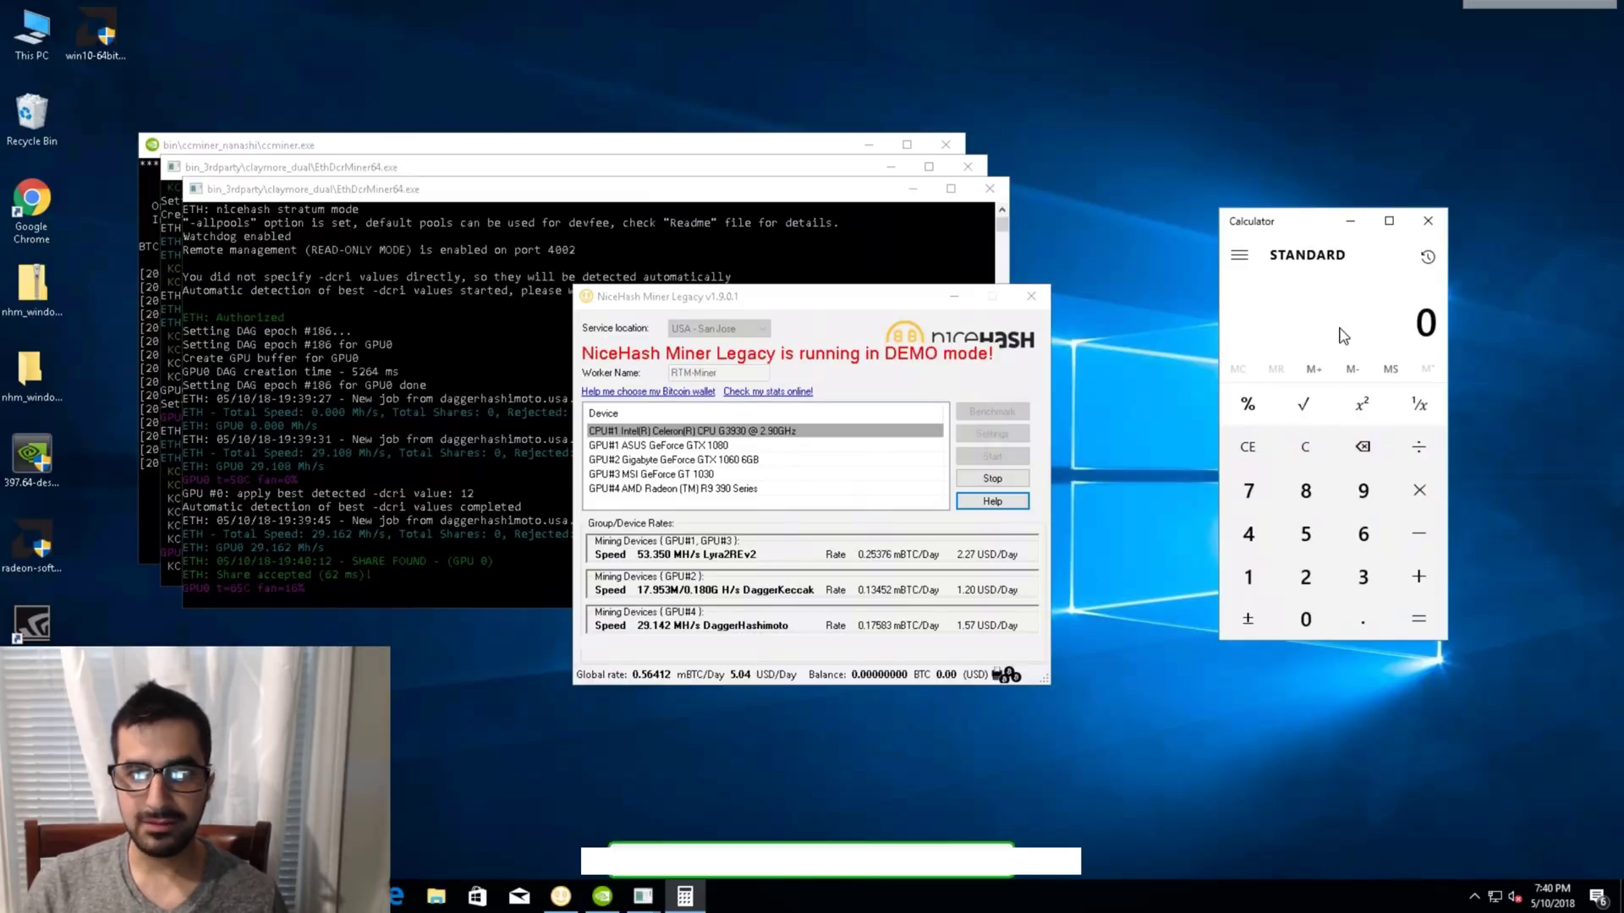